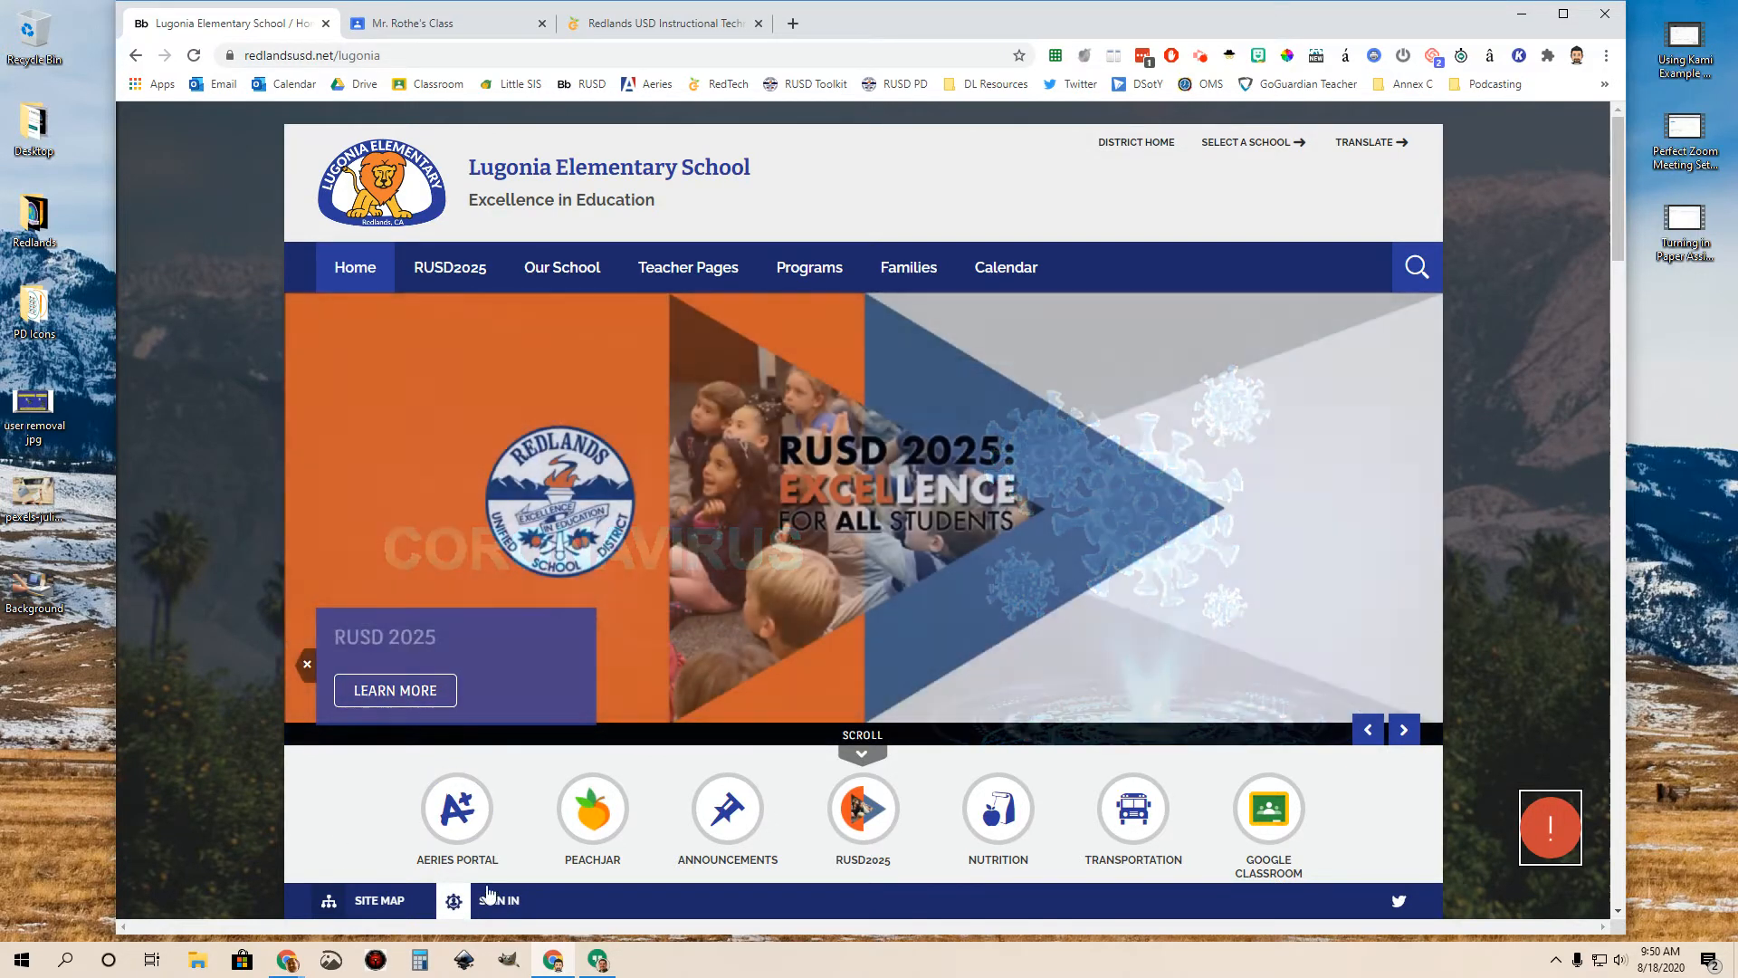
- Sign in to the Lugonia Elementary School website with the saved RUSD Website user name and password
click(496, 905)
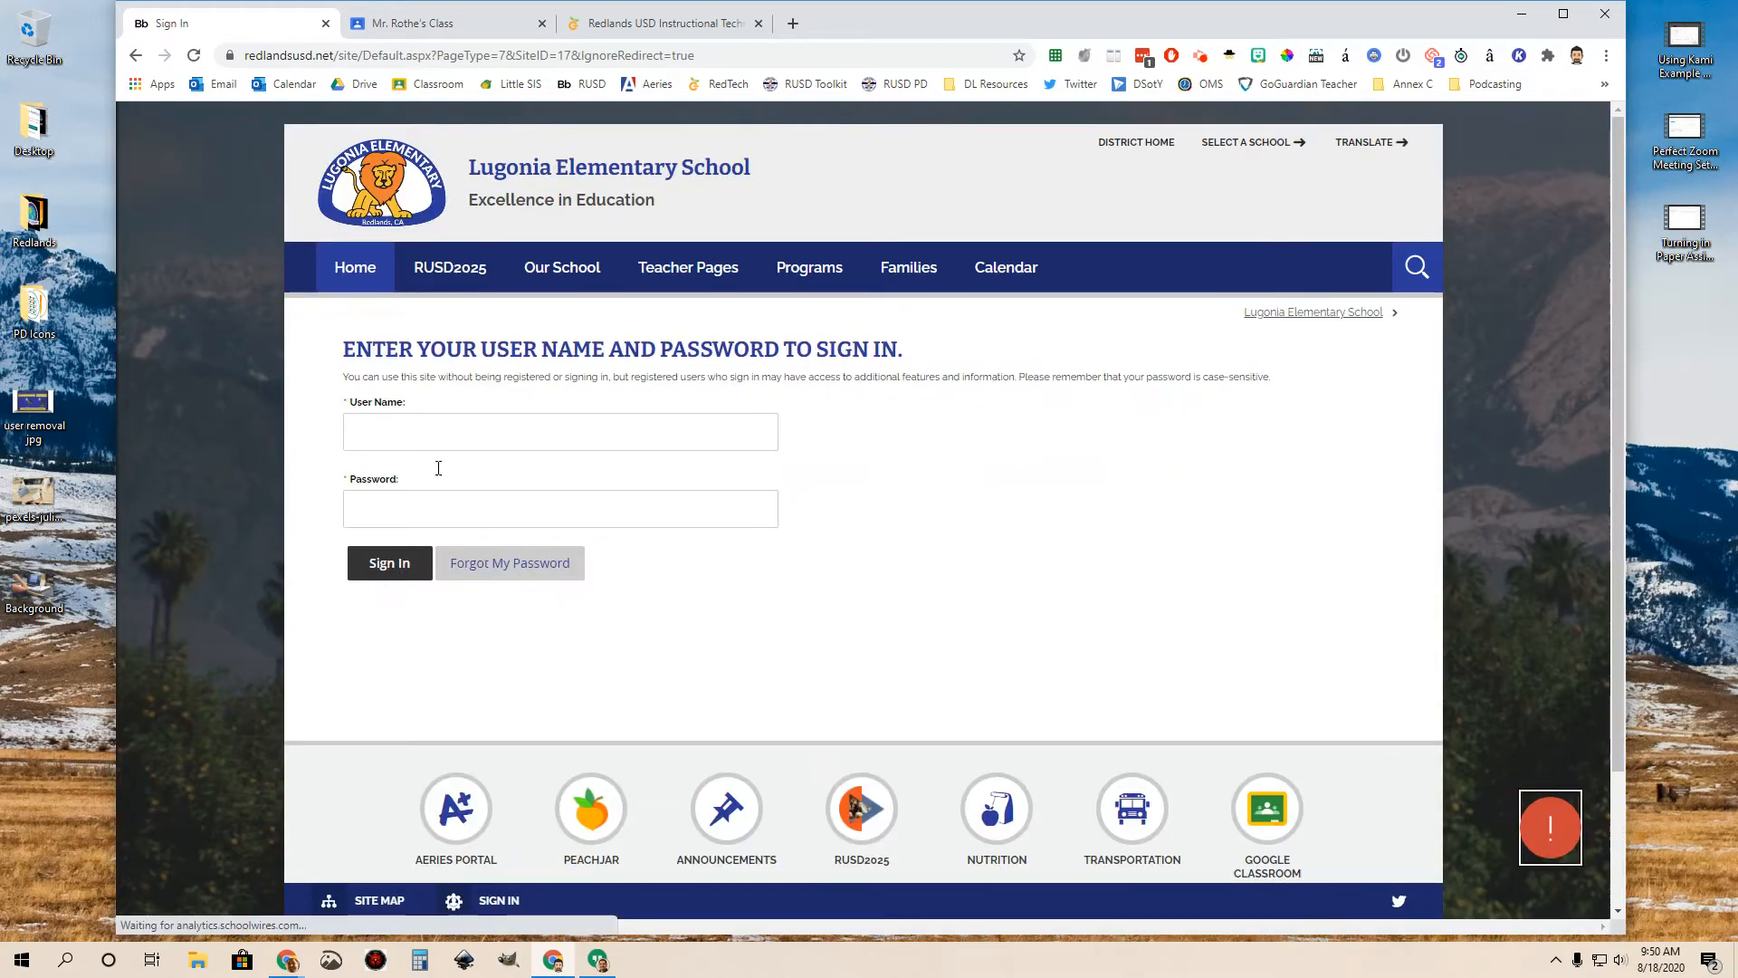
click(763, 443)
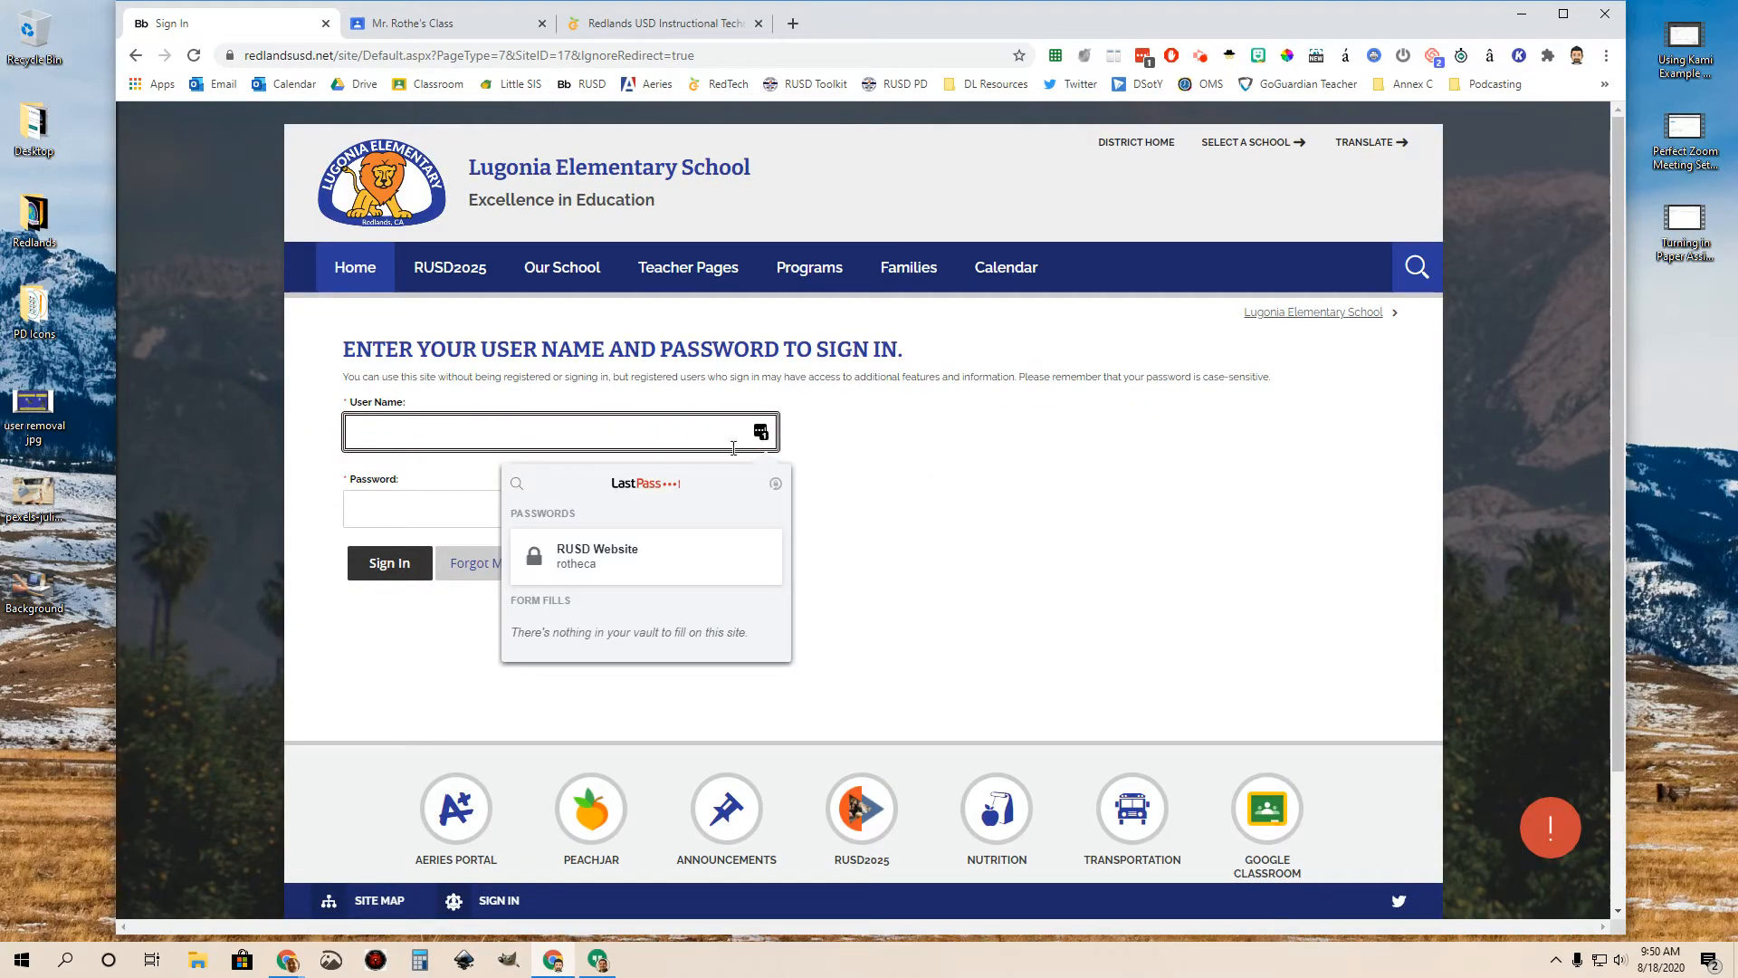
click(572, 568)
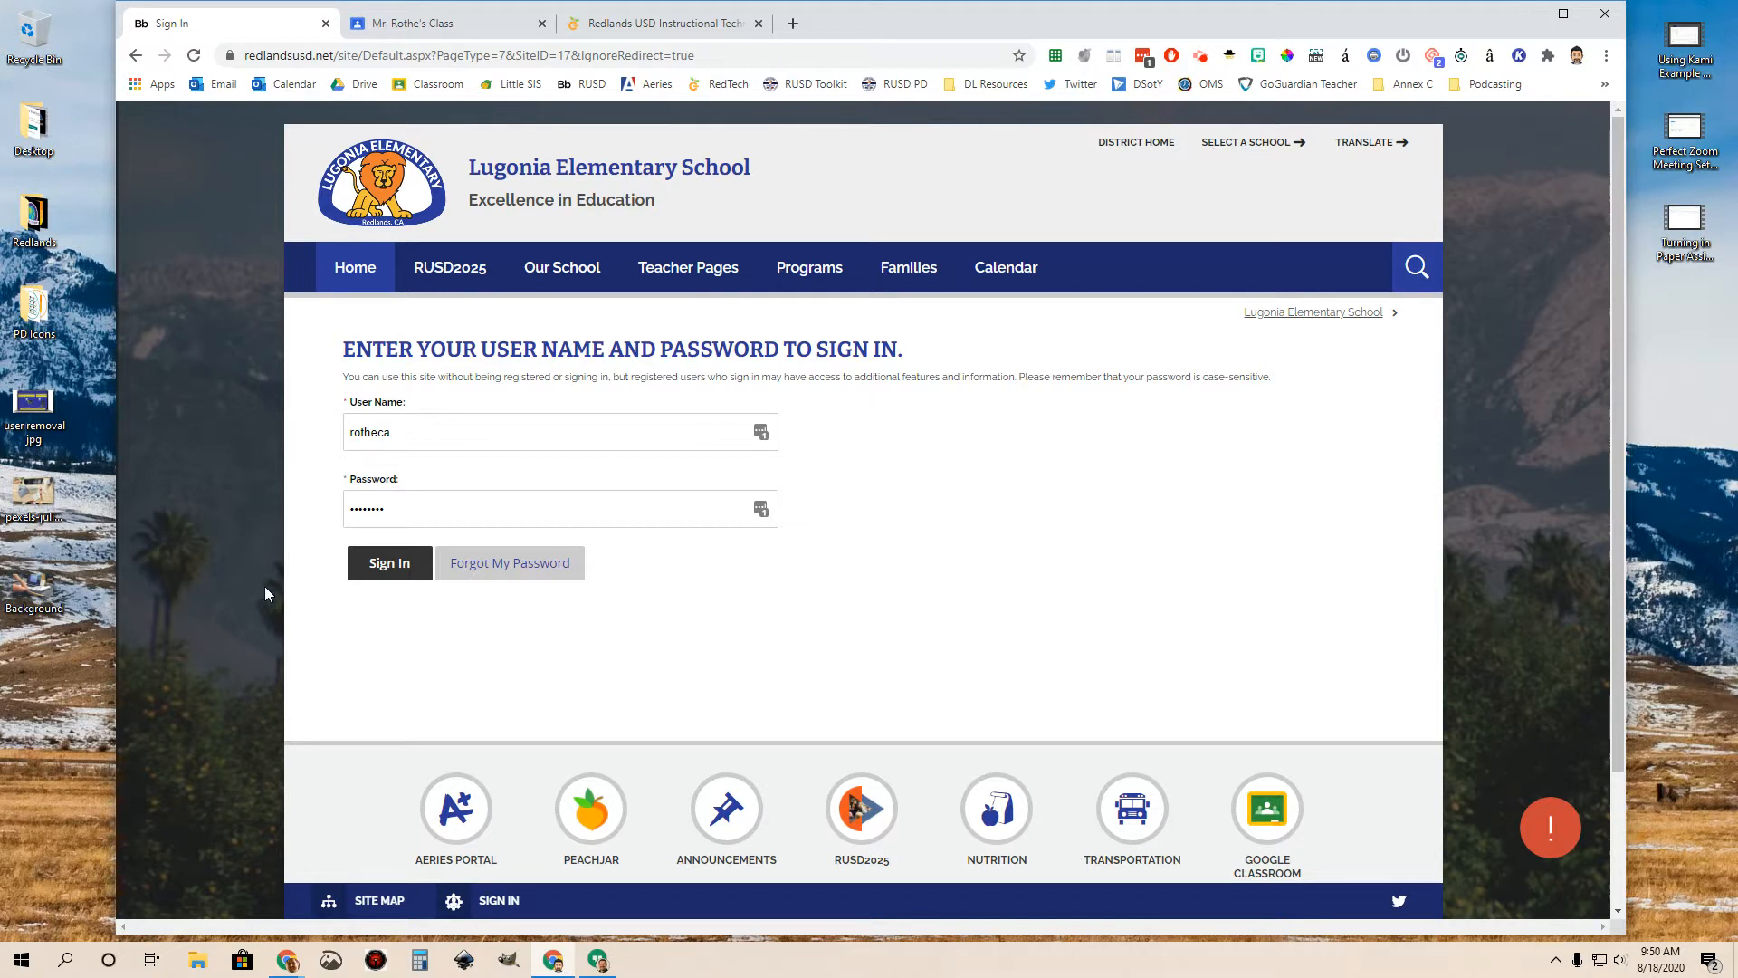
click(383, 573)
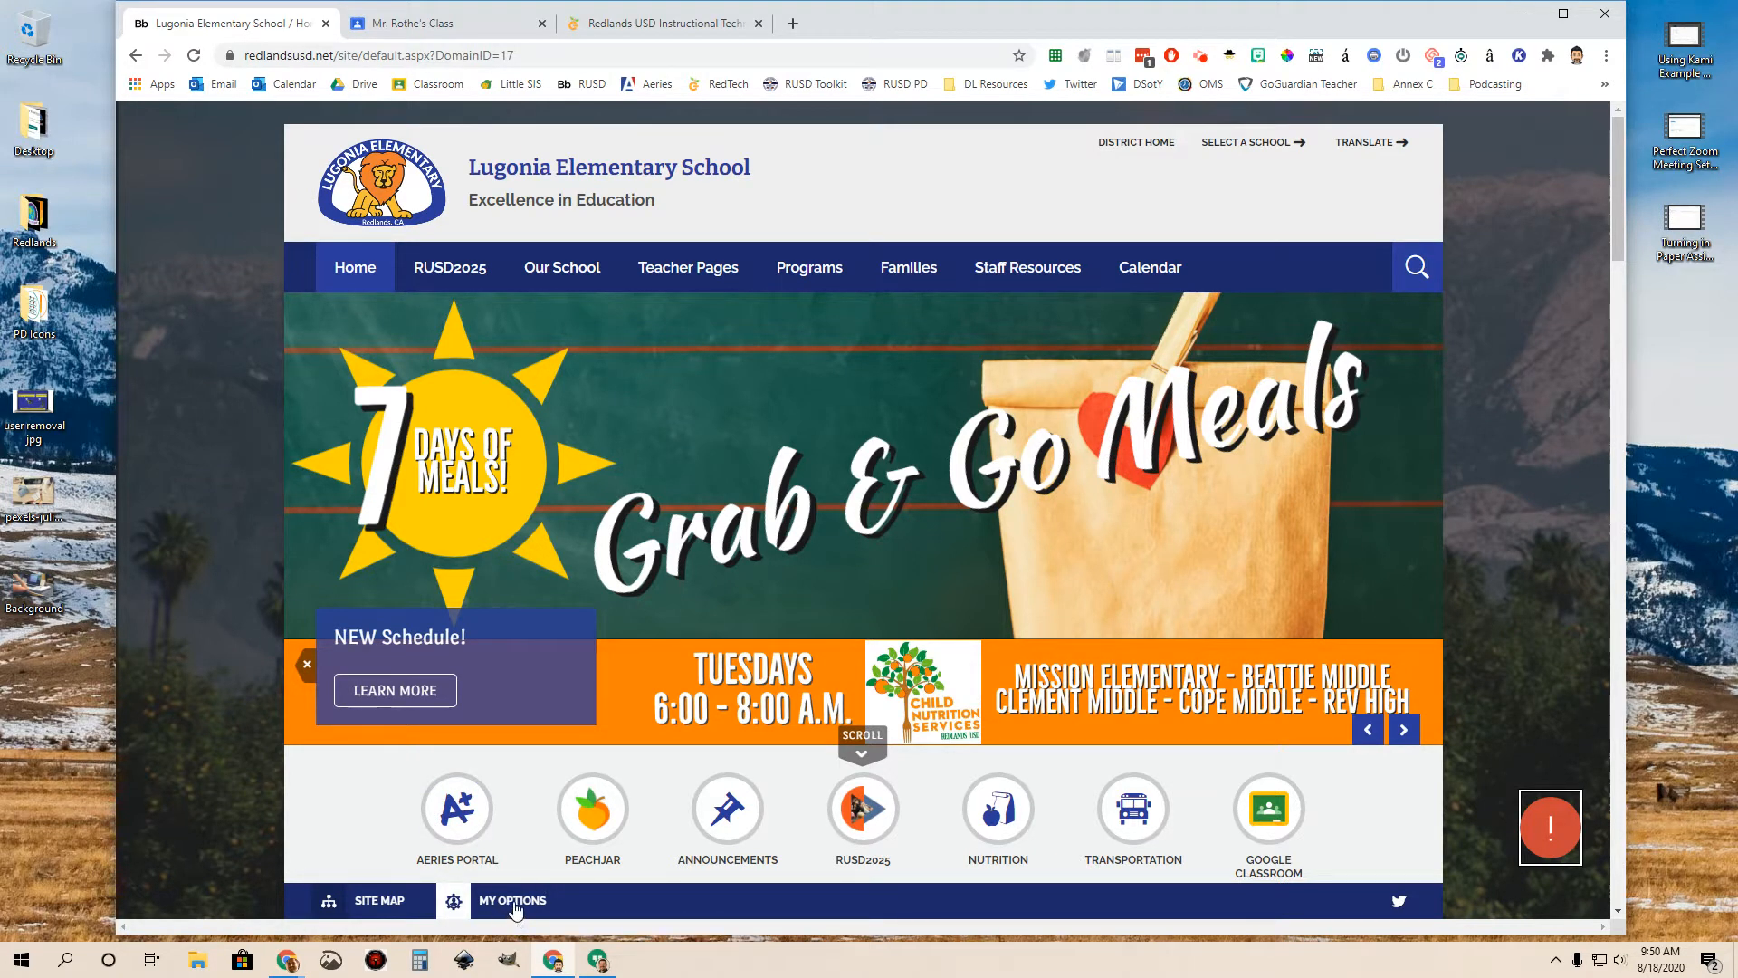
- Go to Site Manager and open the first 4th Grade teacher's section under Teacher Pages
click(515, 904)
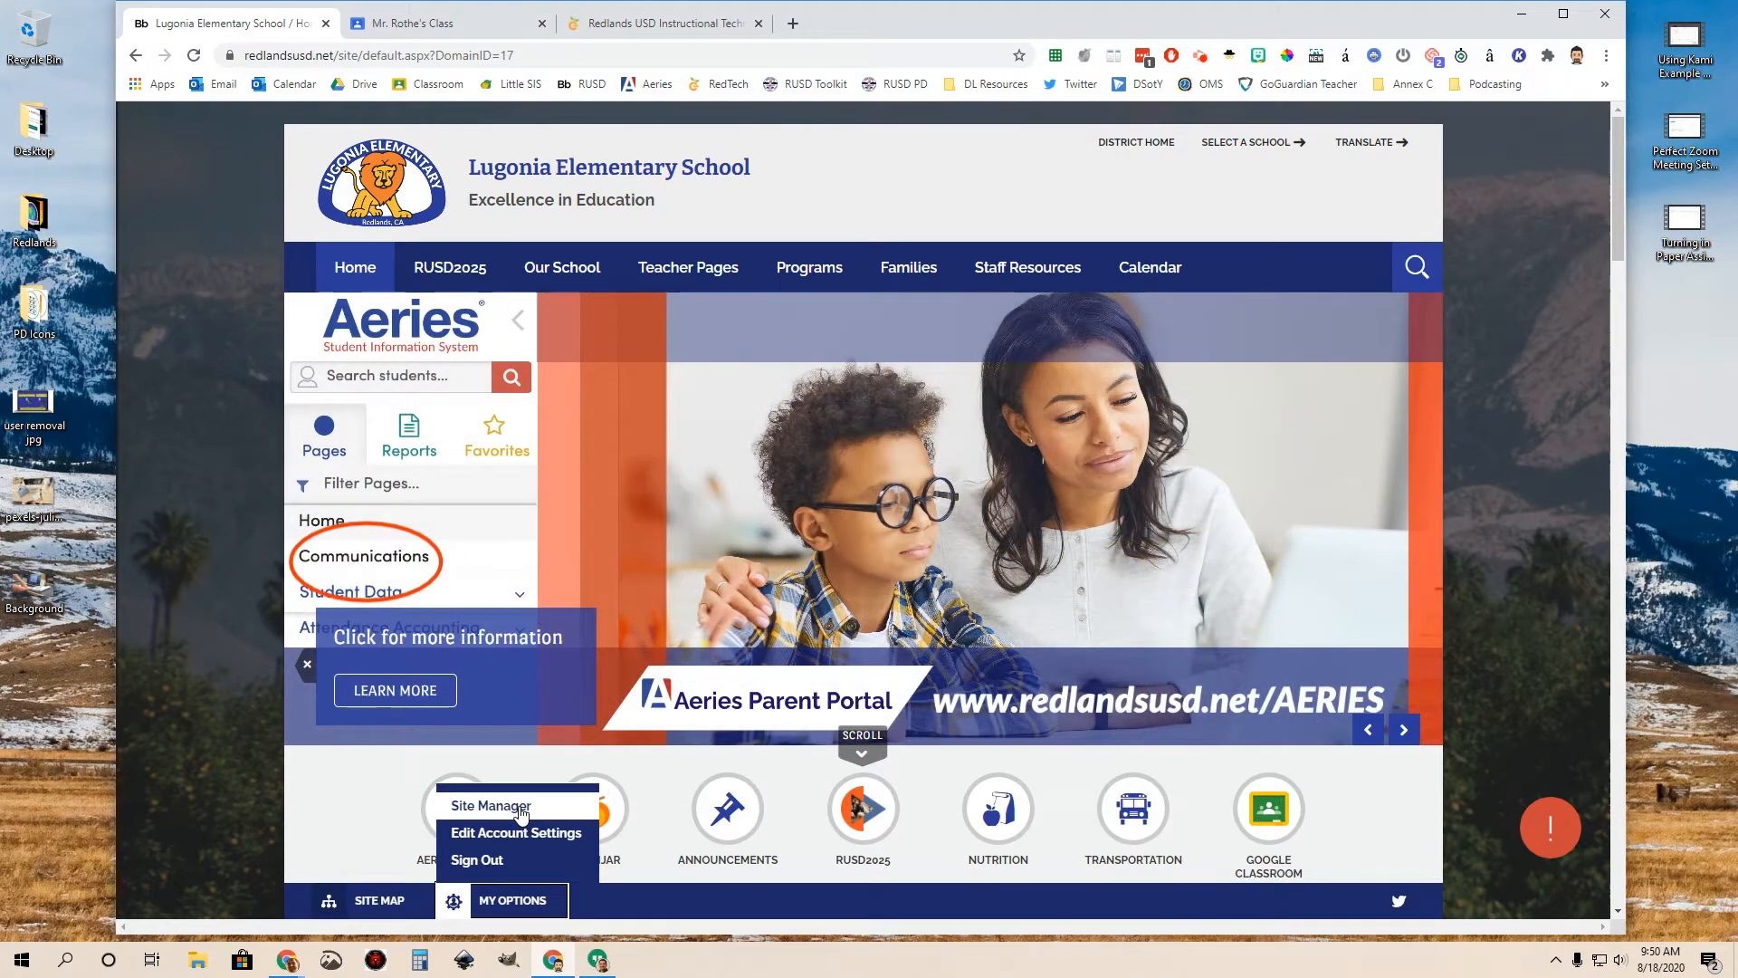
click(520, 808)
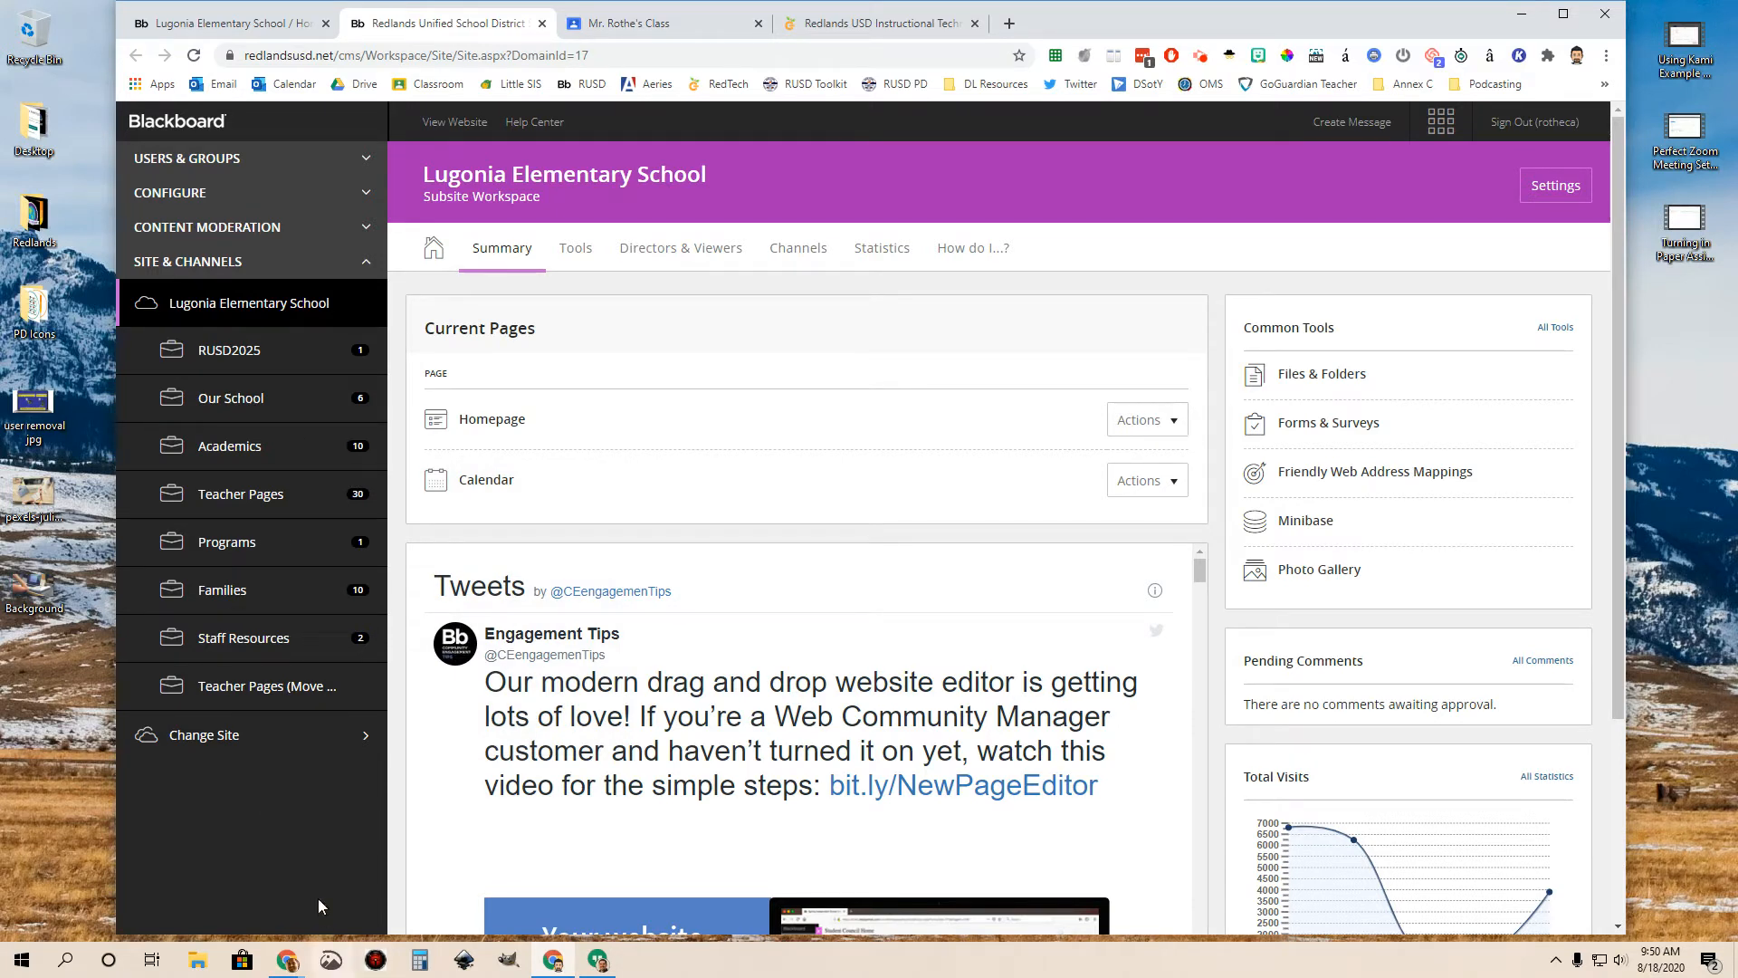
click(243, 504)
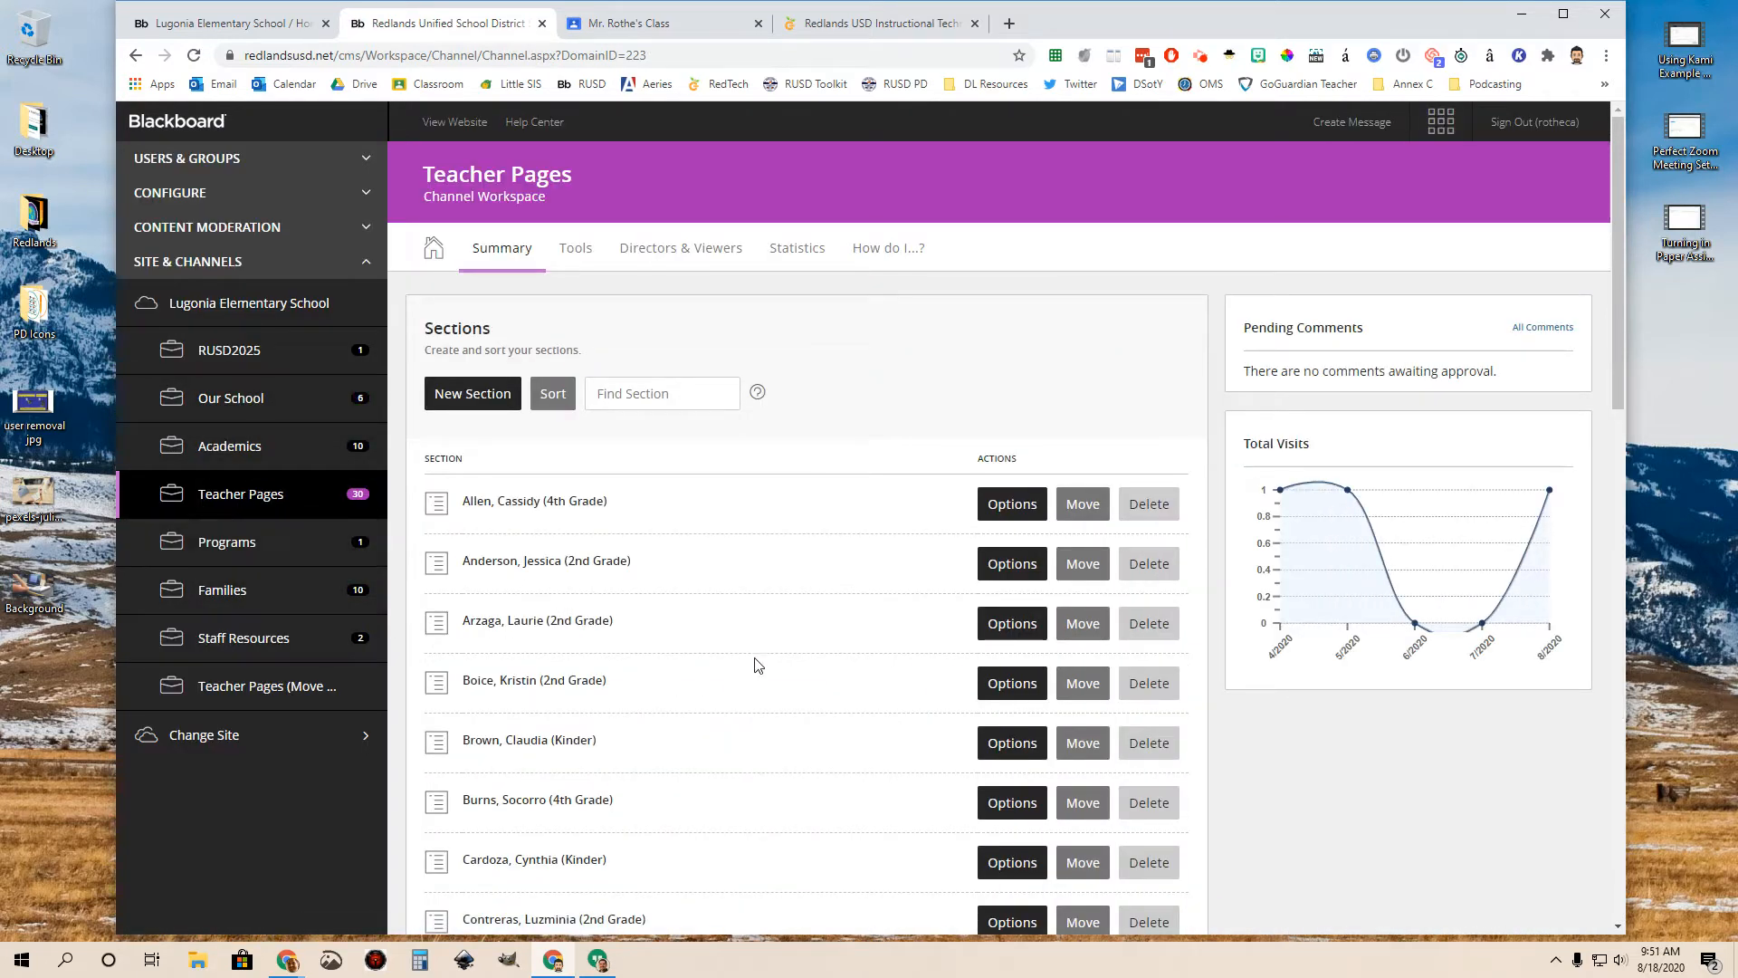
scroll(758, 665, down, 5)
scroll(758, 664, up, 4)
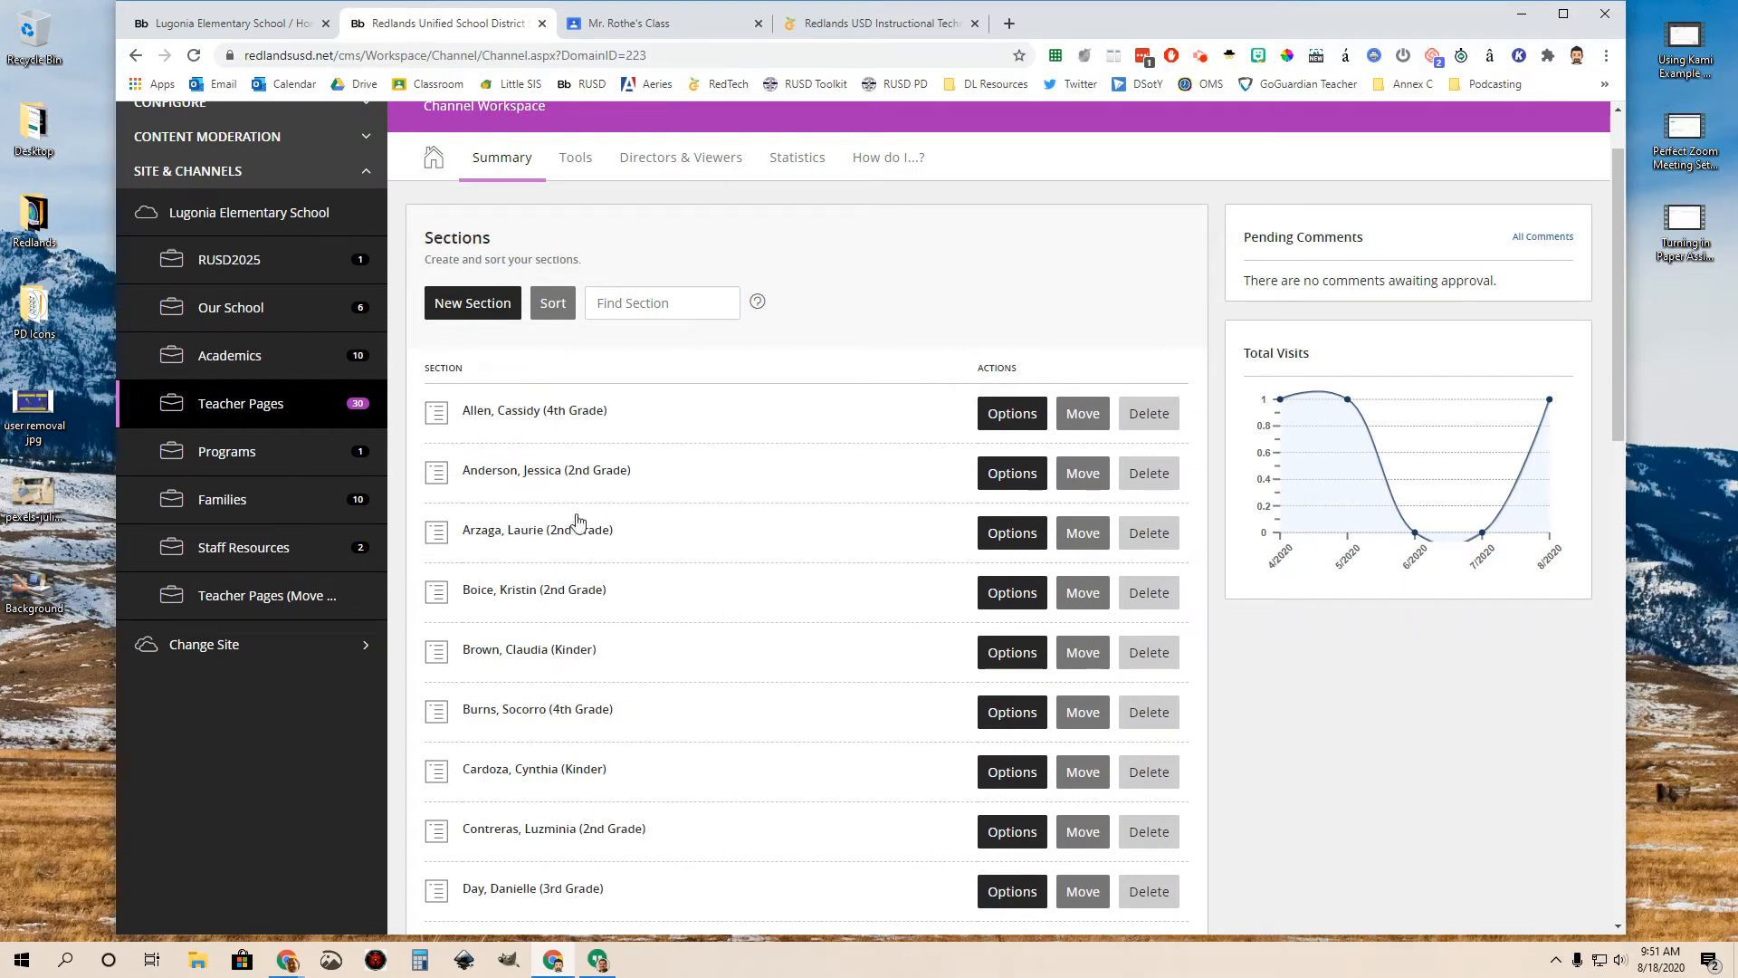
click(519, 418)
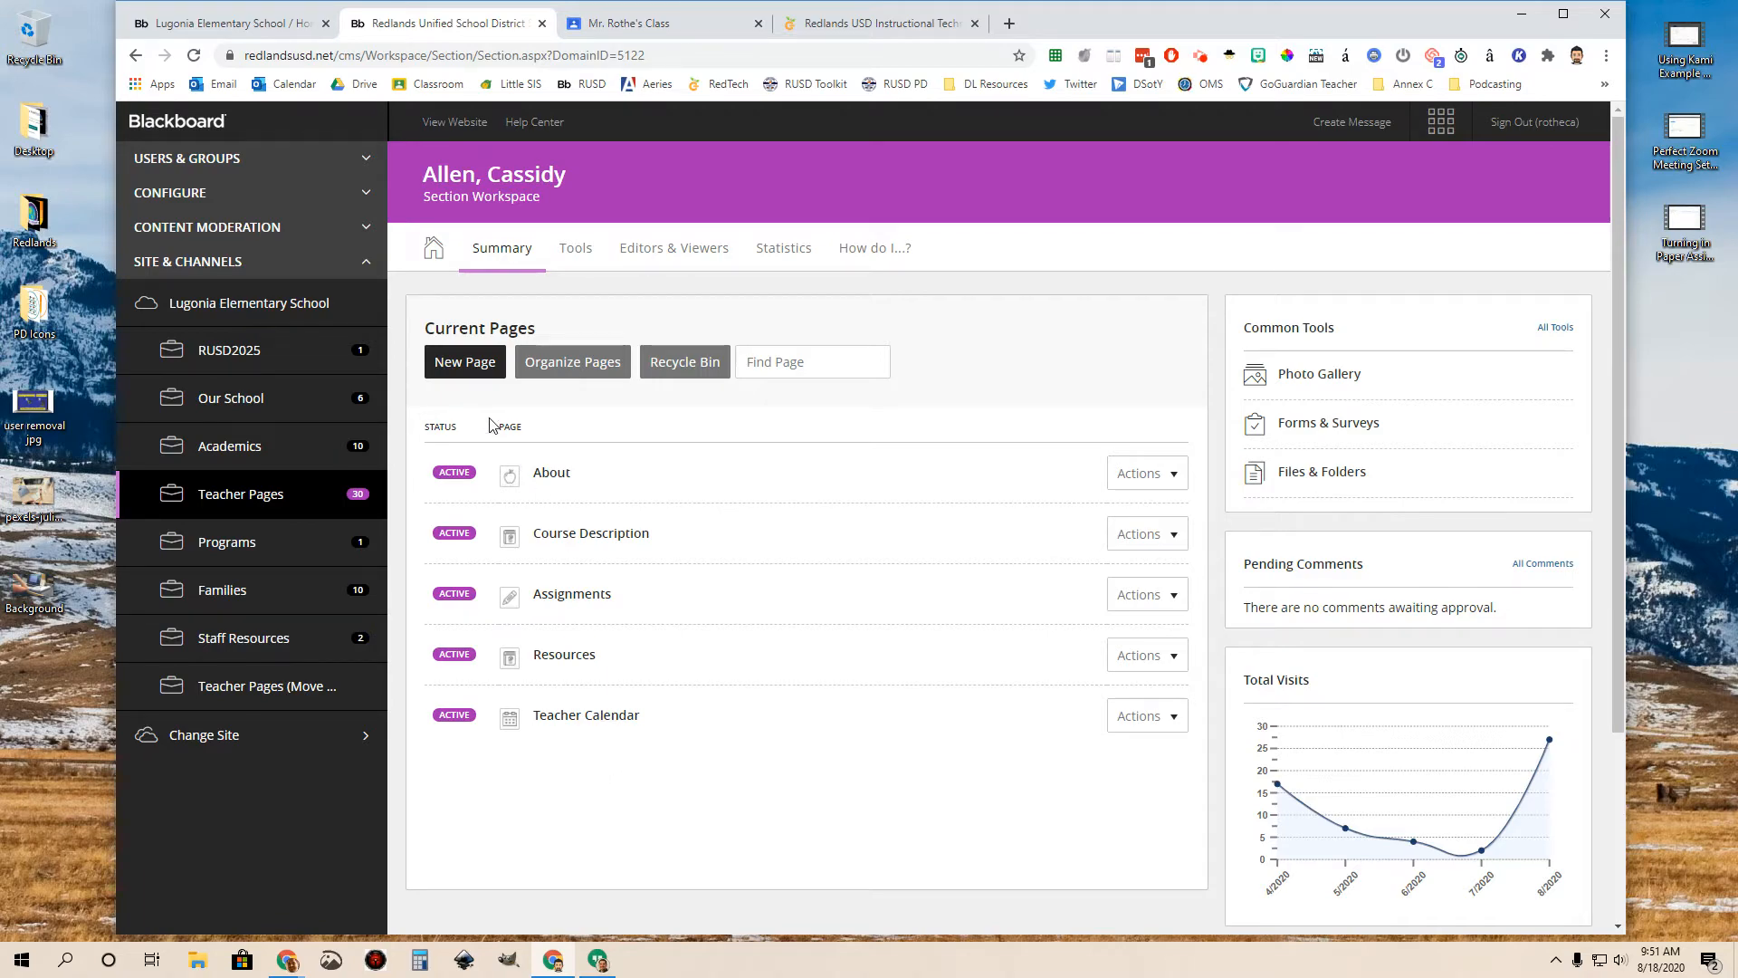
- Create a new page of type Blank Page named "Google Classroom" in the teacher's section, saving and exiting
click(465, 370)
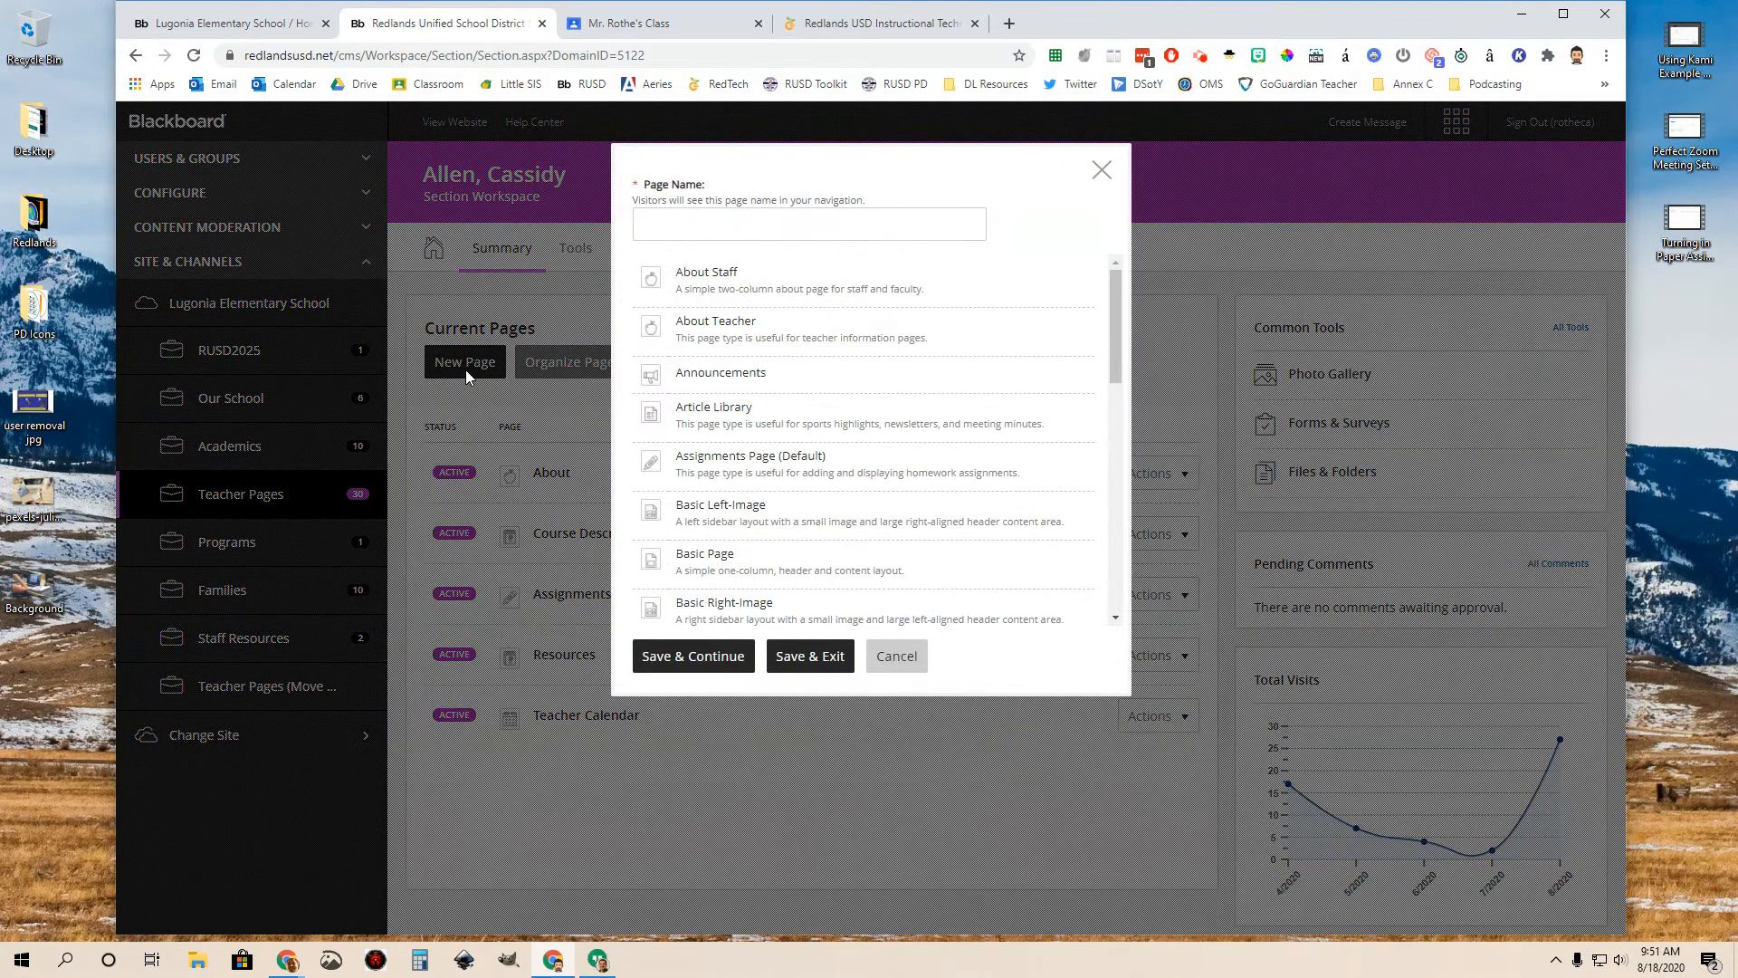
drag(1111, 313, 1108, 386)
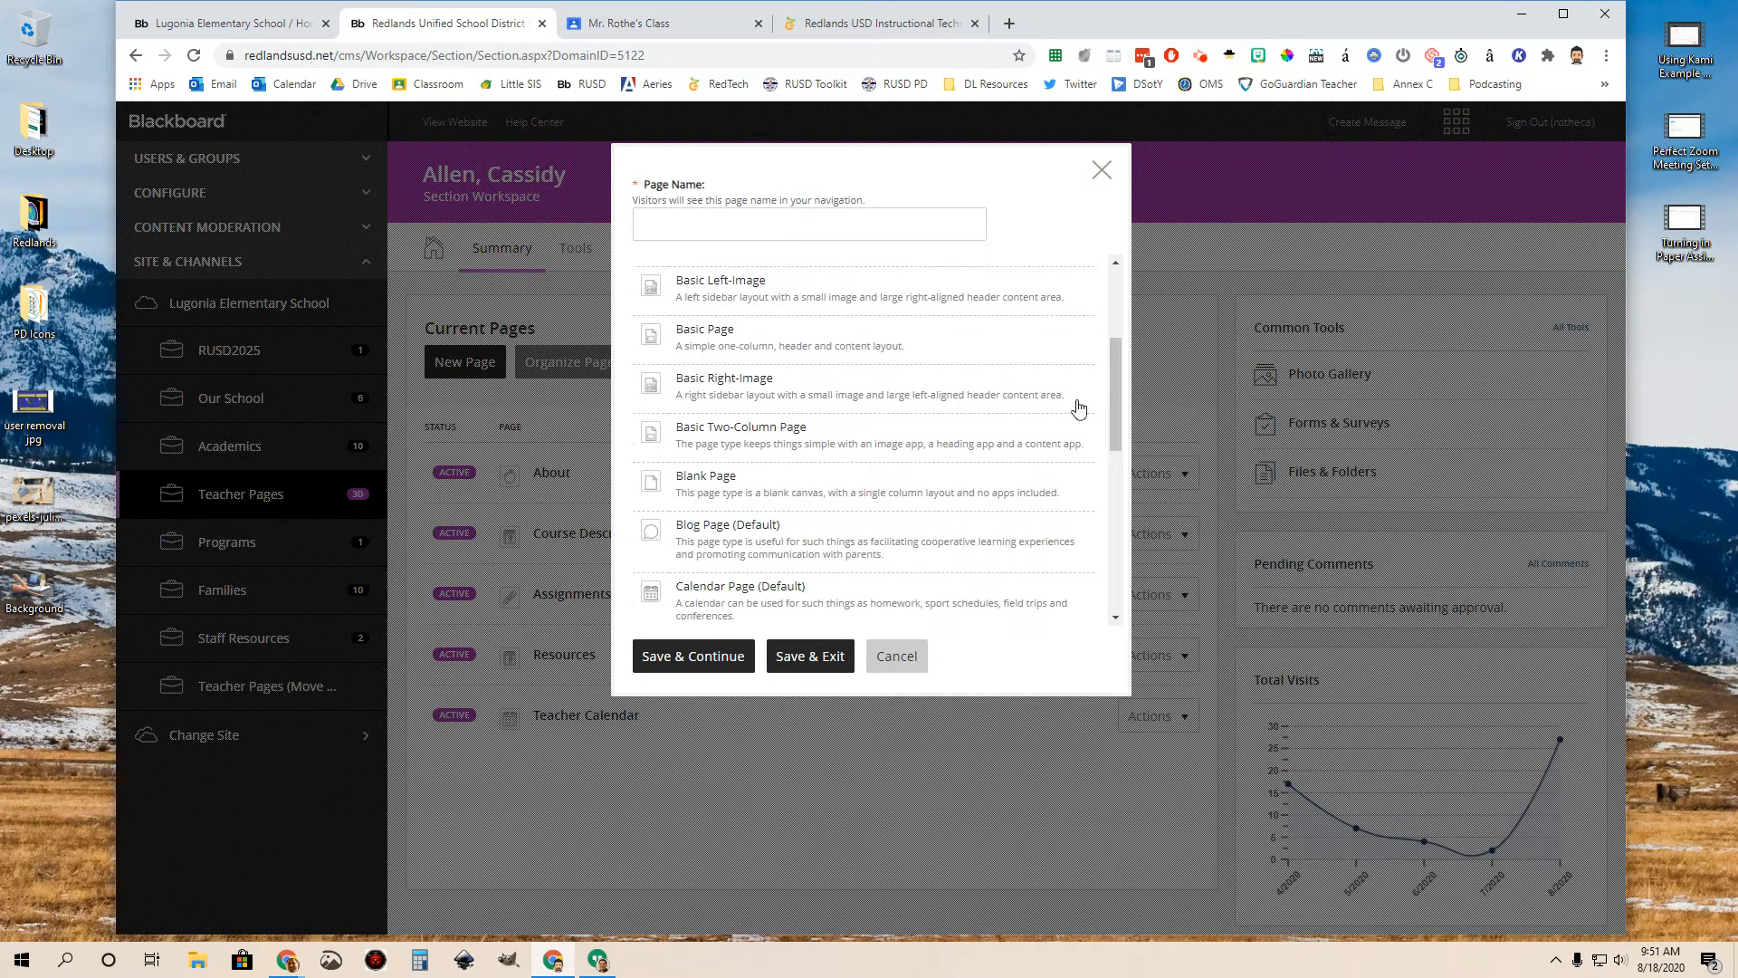
click(704, 485)
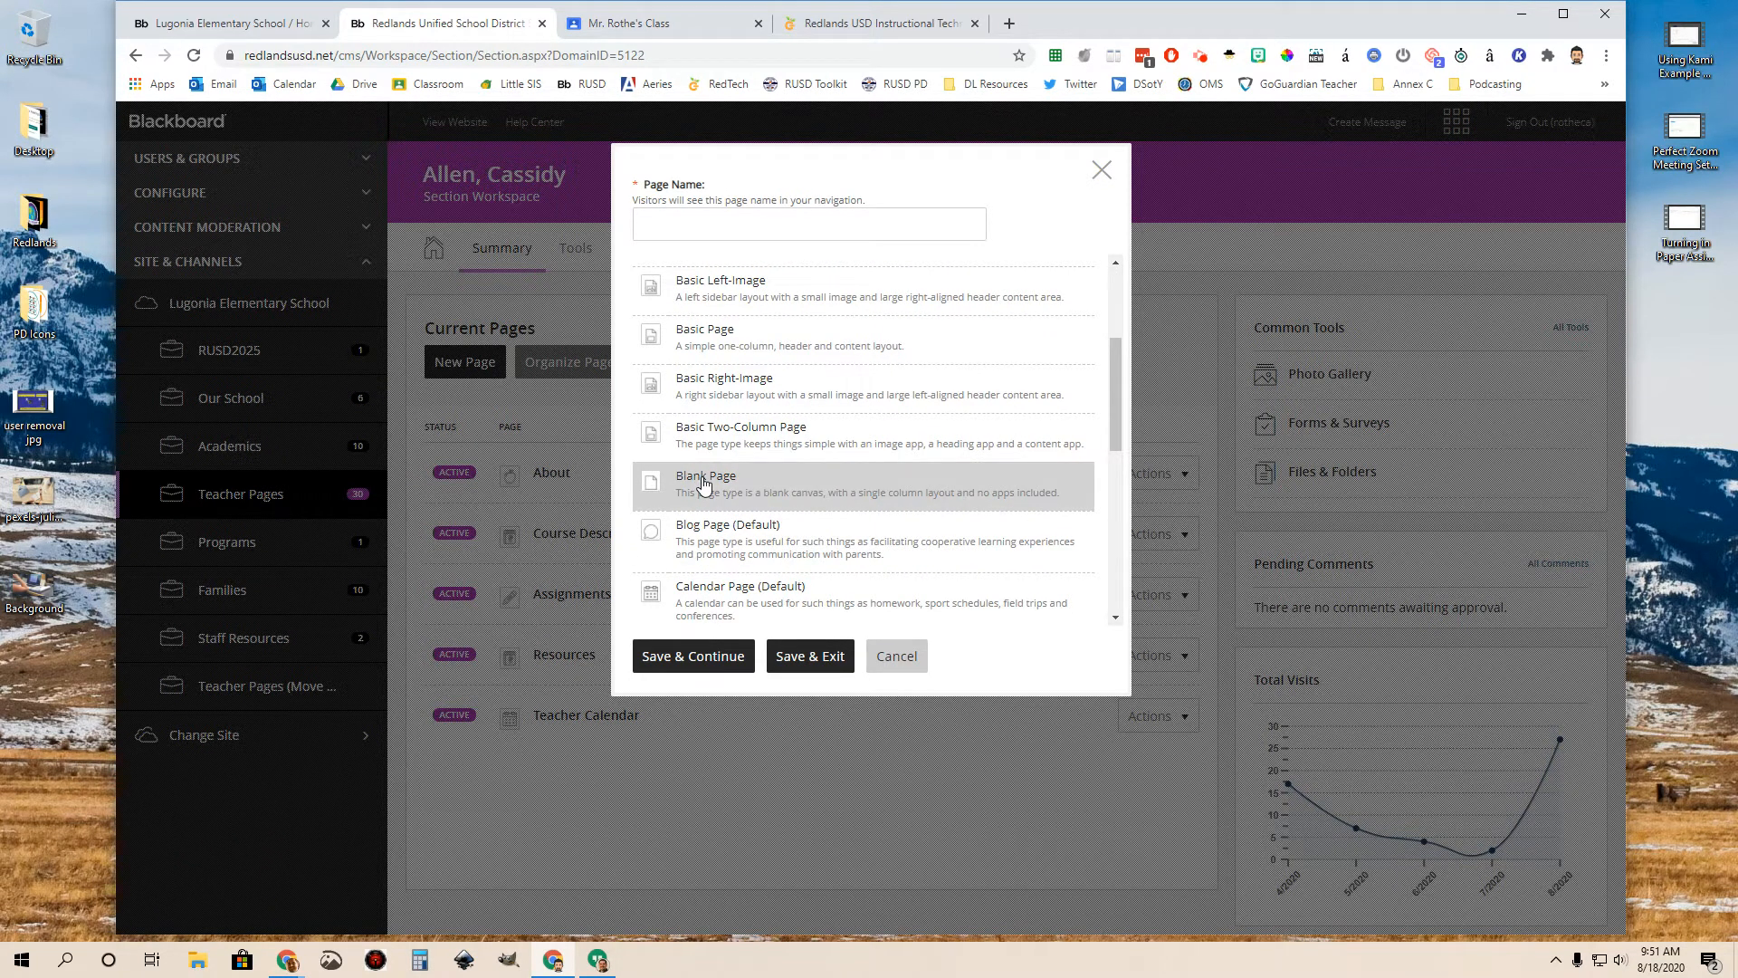
drag(1116, 409, 1117, 318)
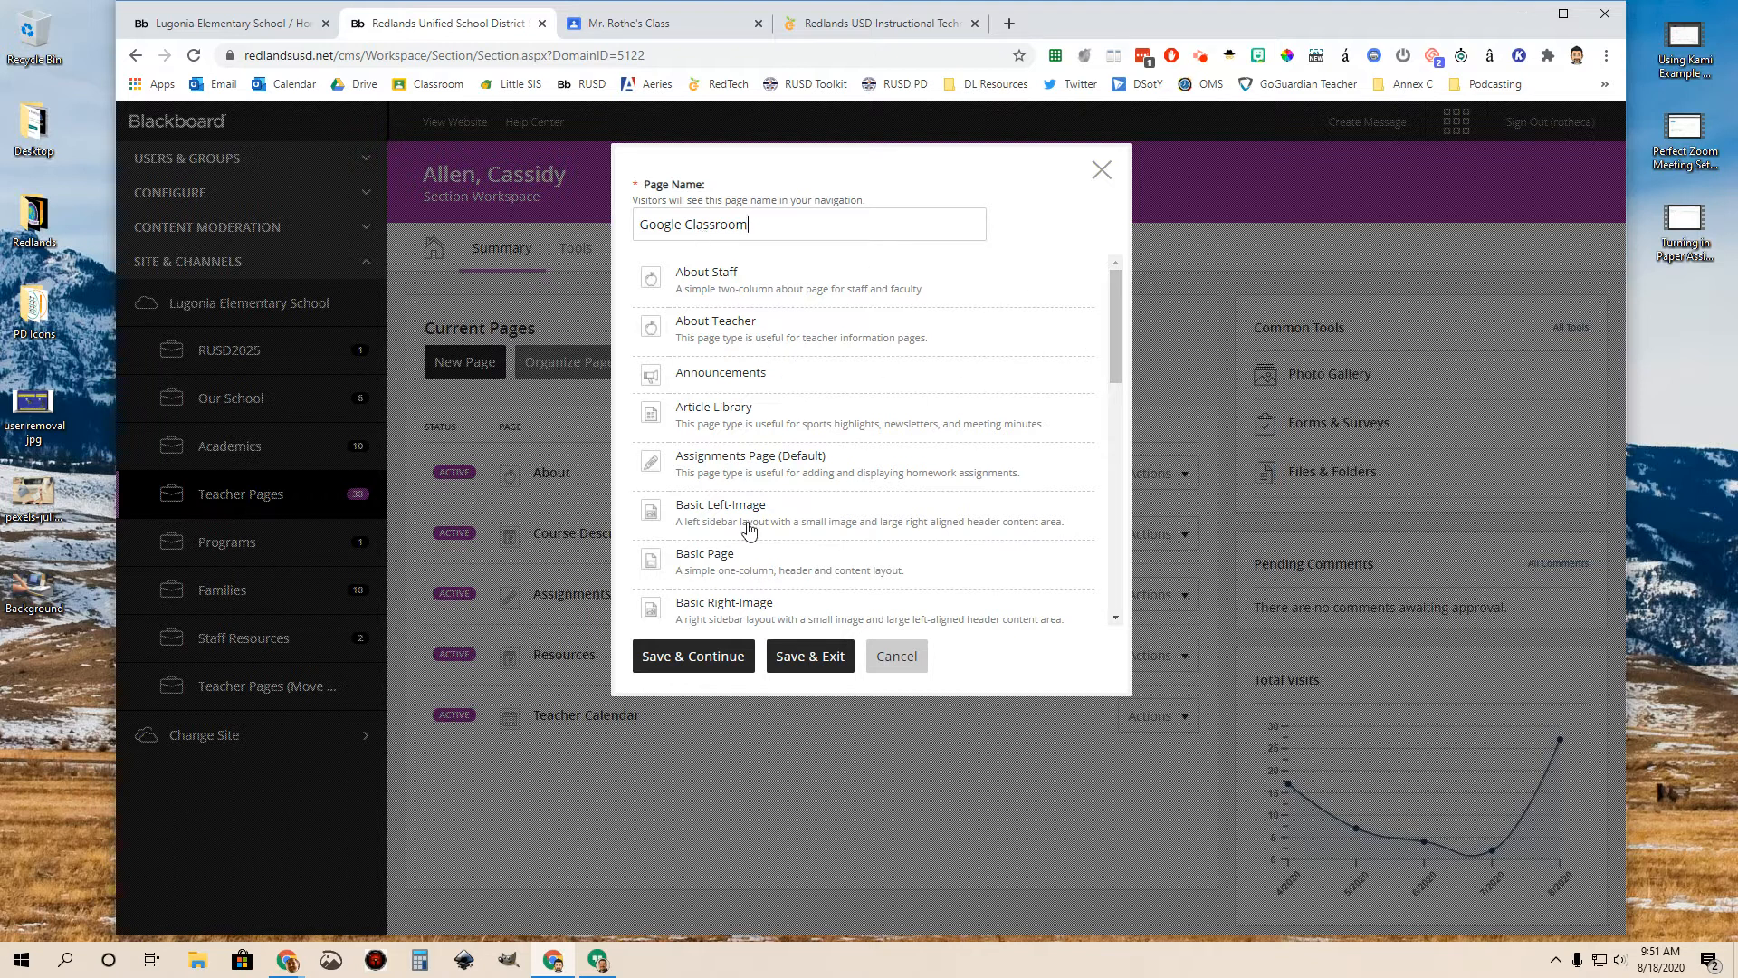
click(813, 658)
- Open the page options of the Google Classroom page
scroll(816, 662, down, 3)
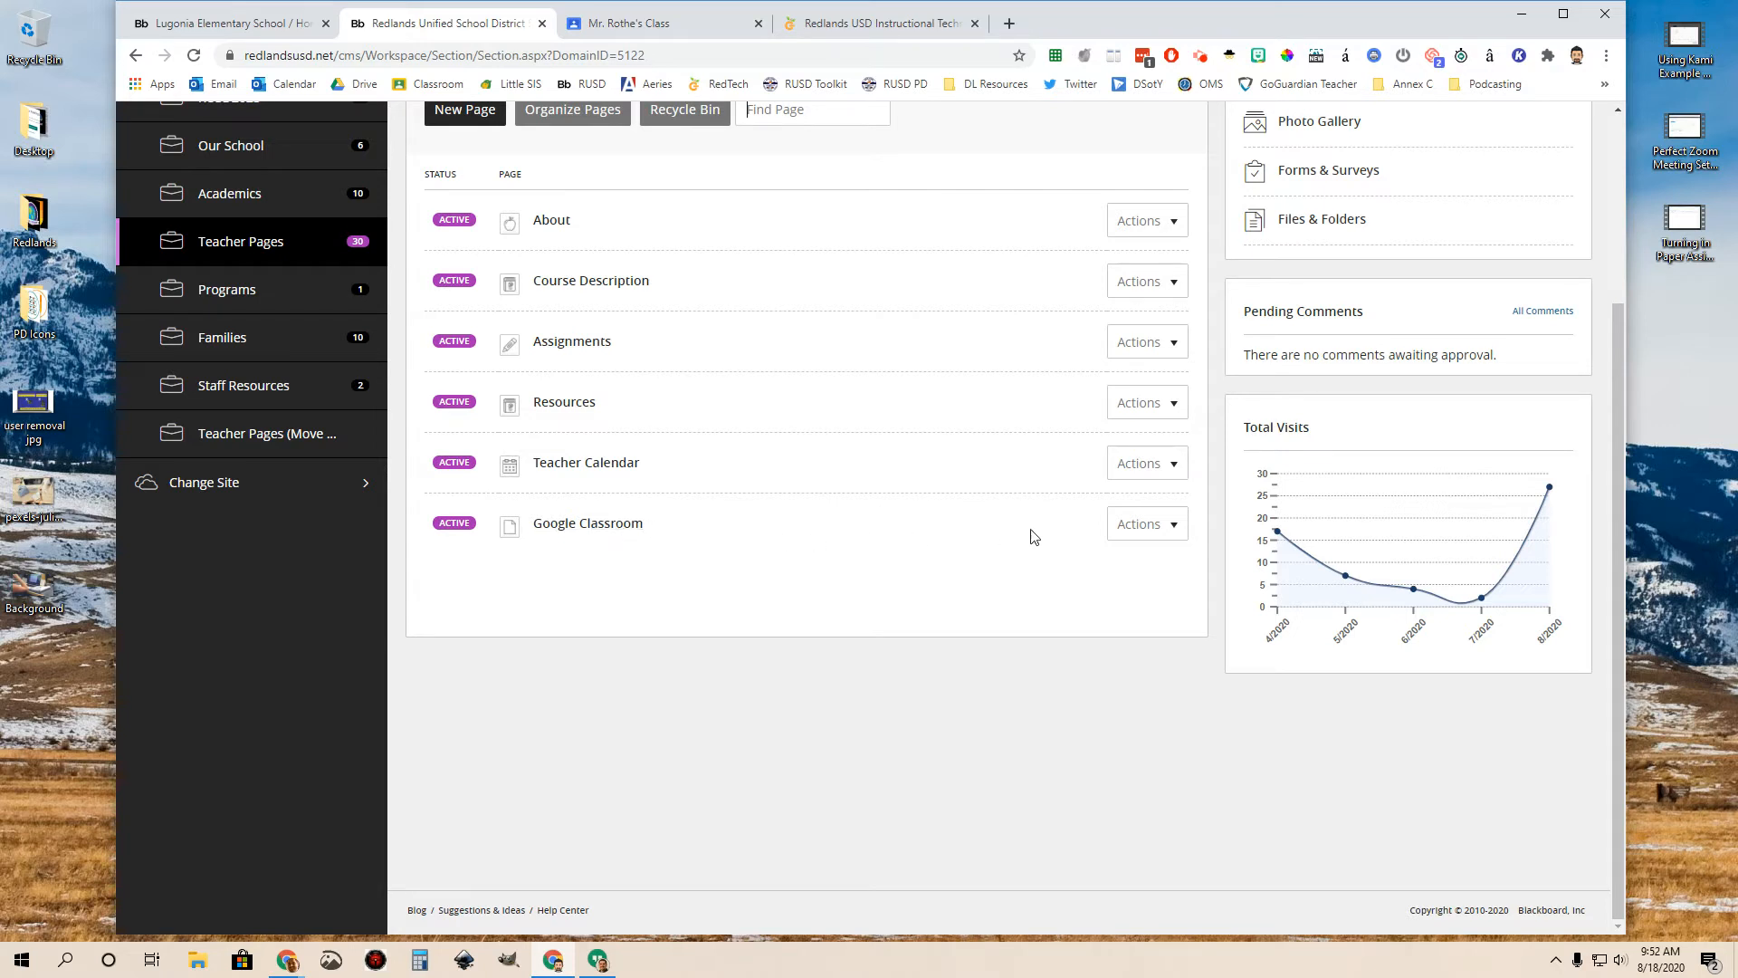
click(1172, 526)
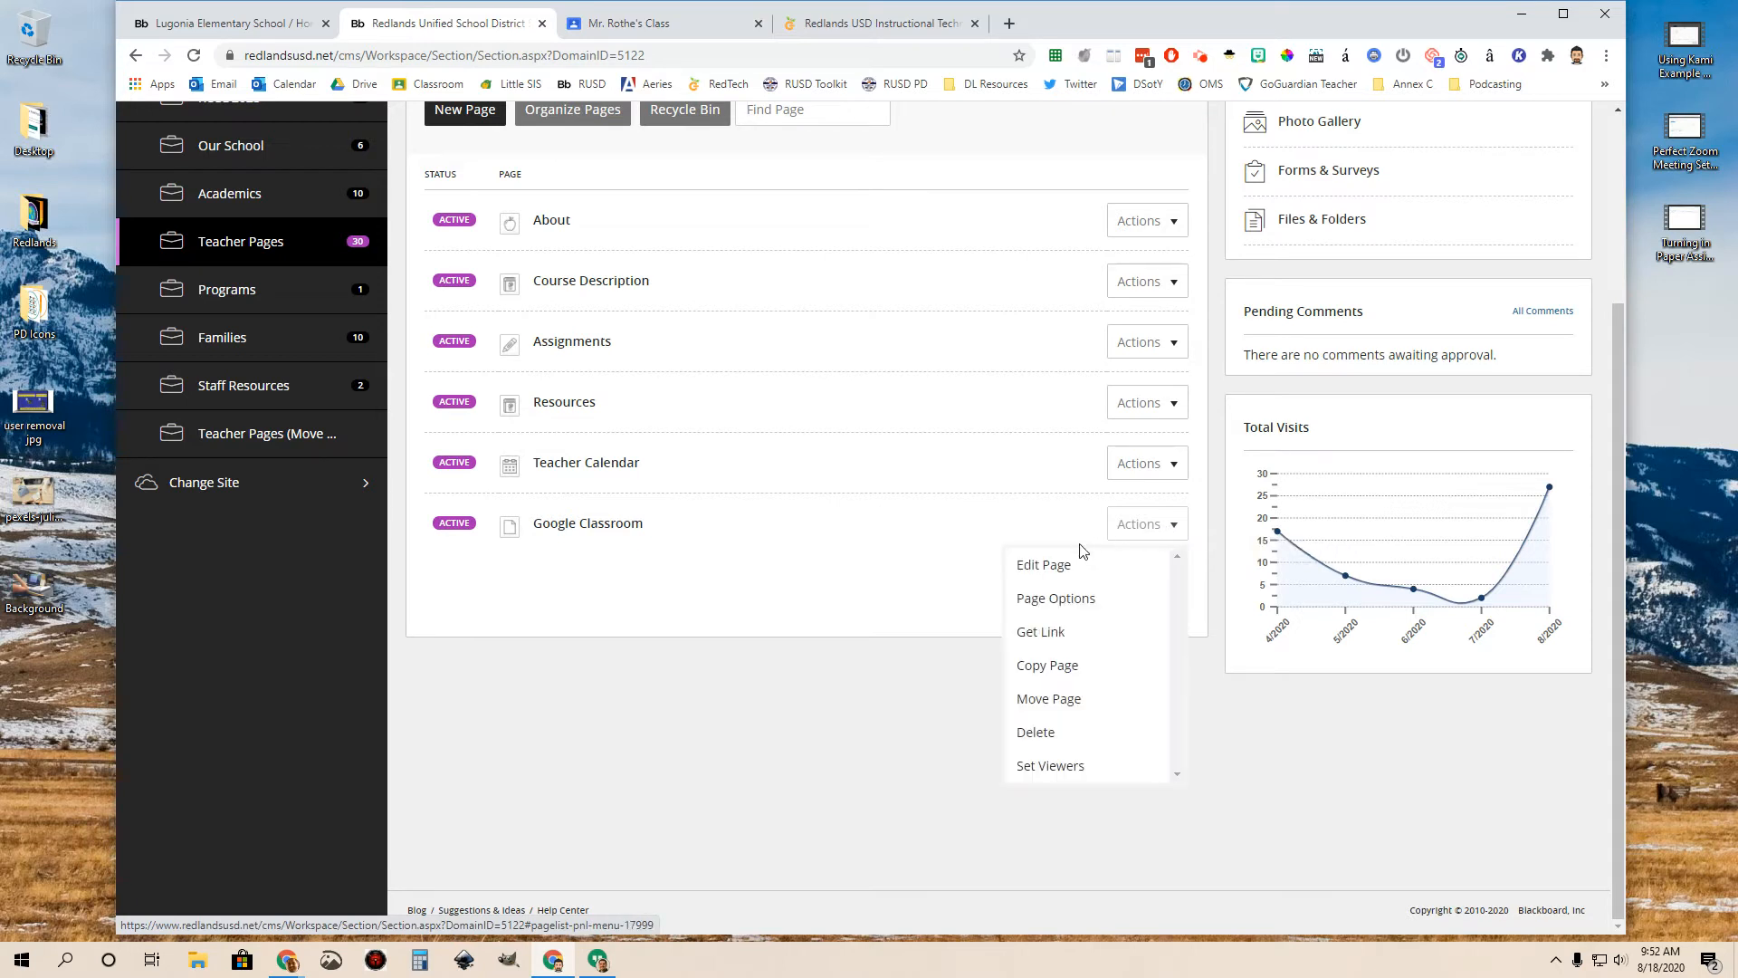
click(1077, 599)
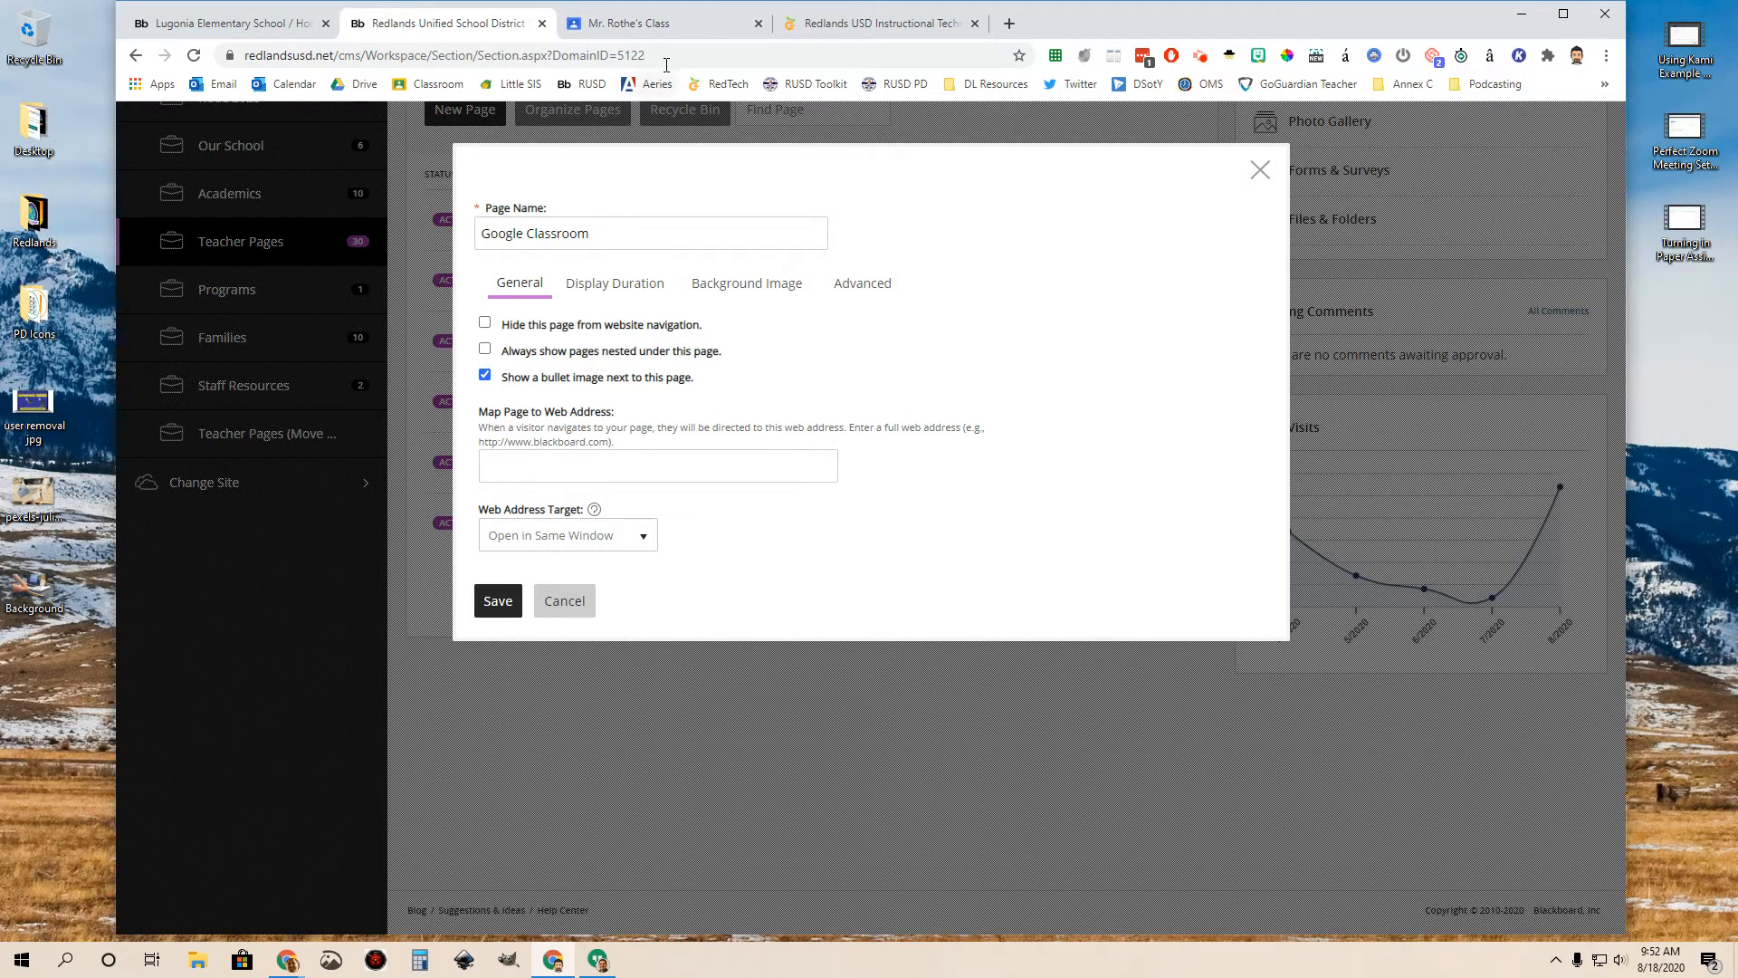
- Select the full web address of the Redlands USD Instructional Technology site
click(838, 28)
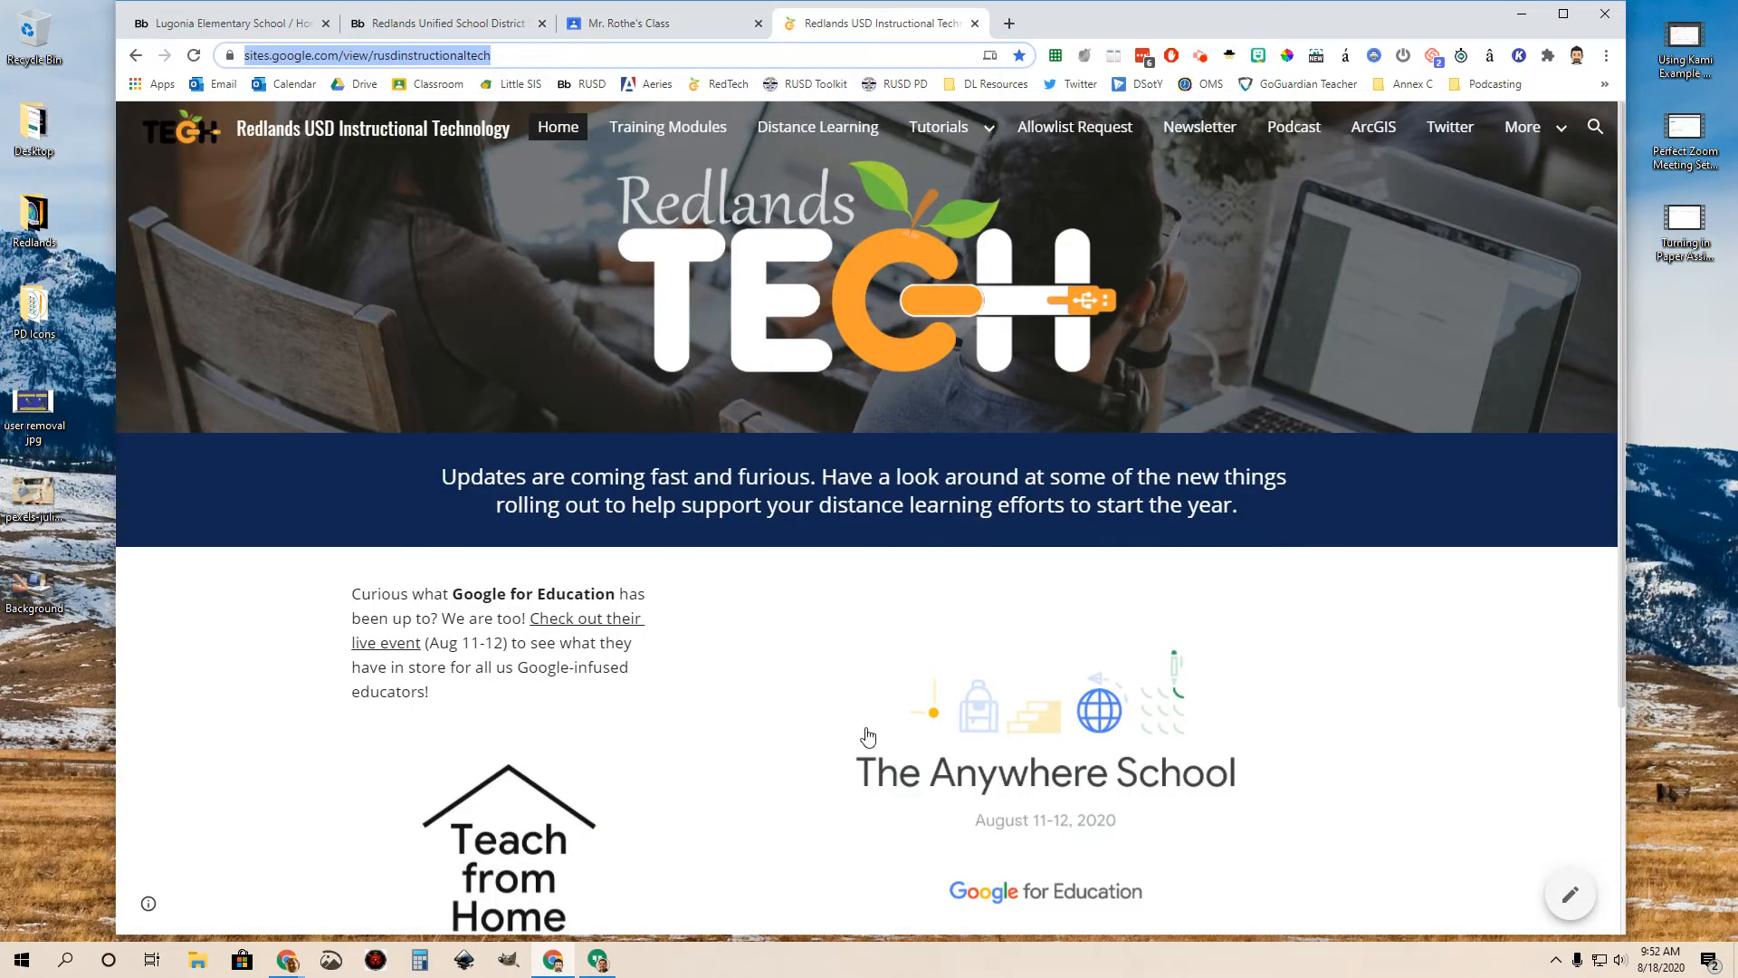
click(348, 58)
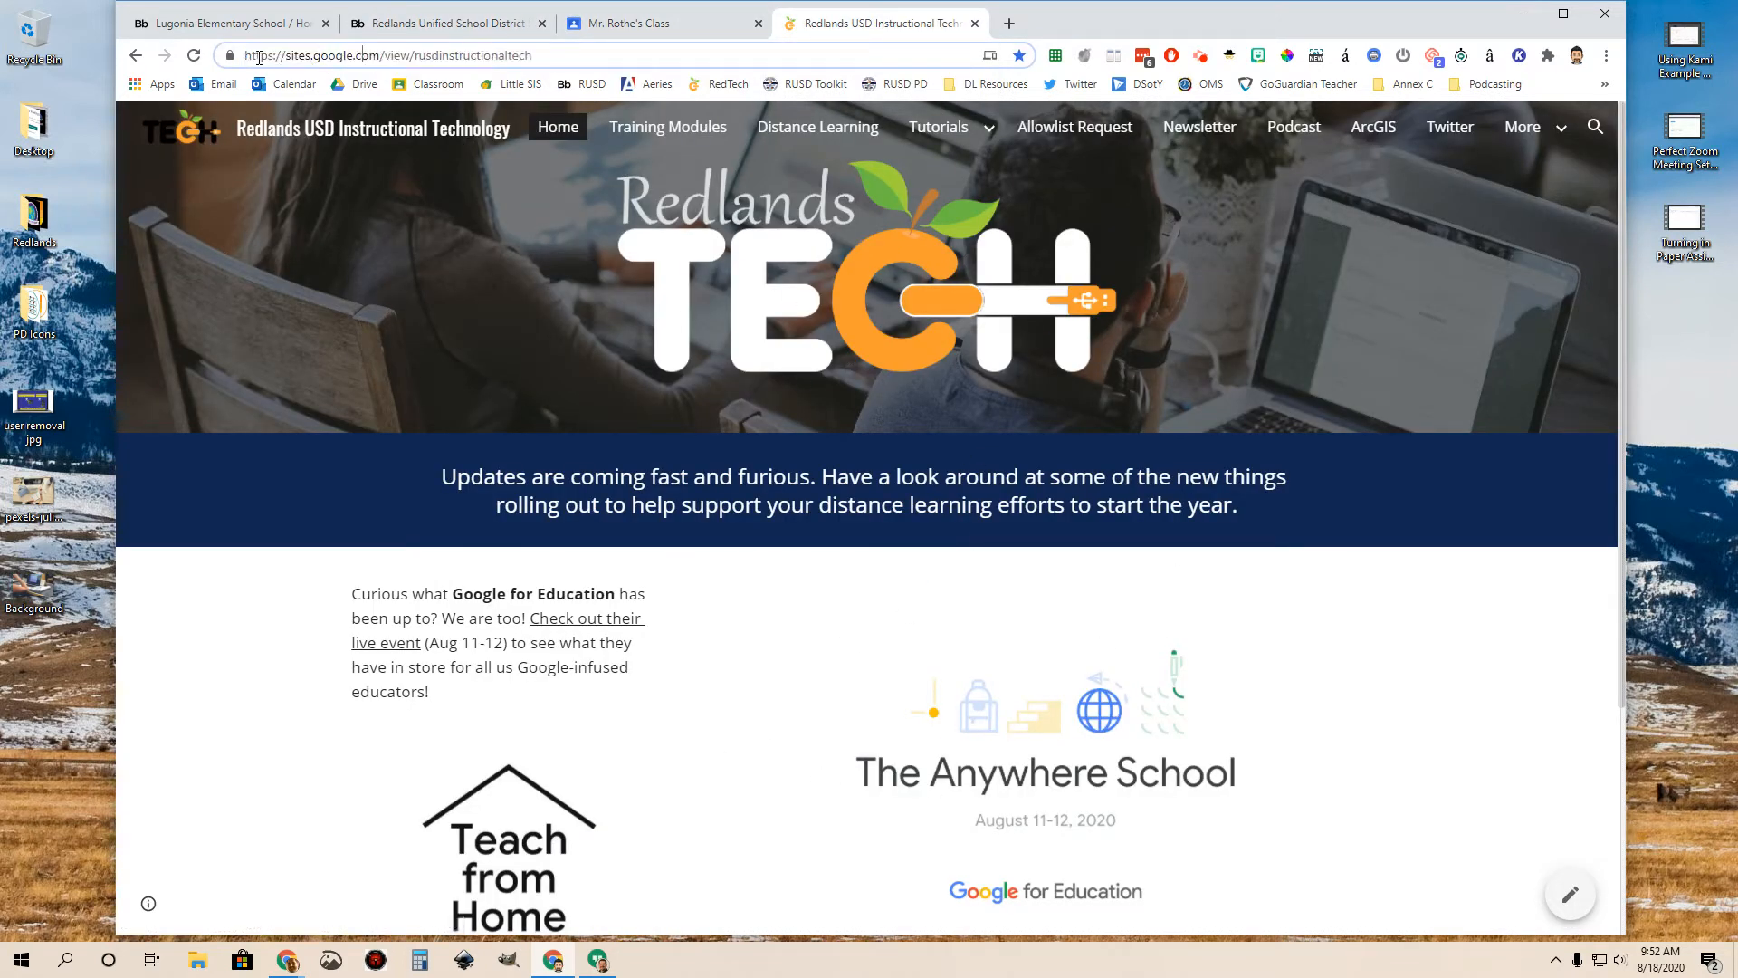
drag(534, 56, 229, 59)
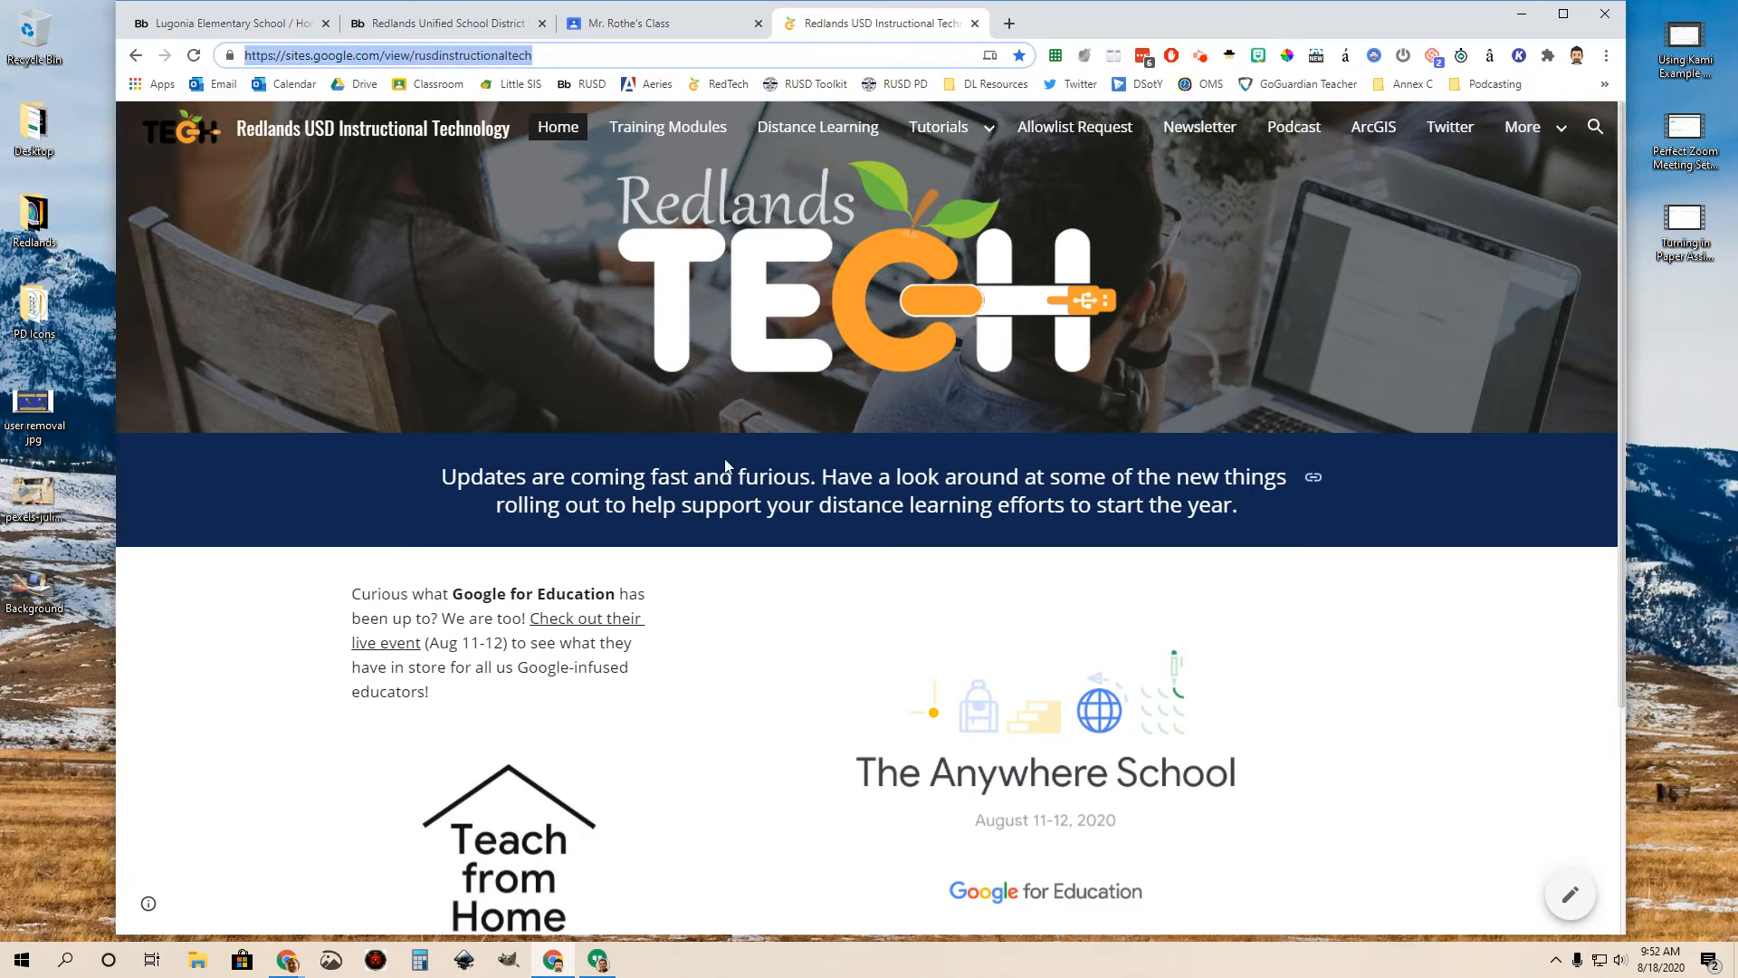
- Copy the web address of the open Google Classroom class and enter it as the page's mapped web address
click(665, 32)
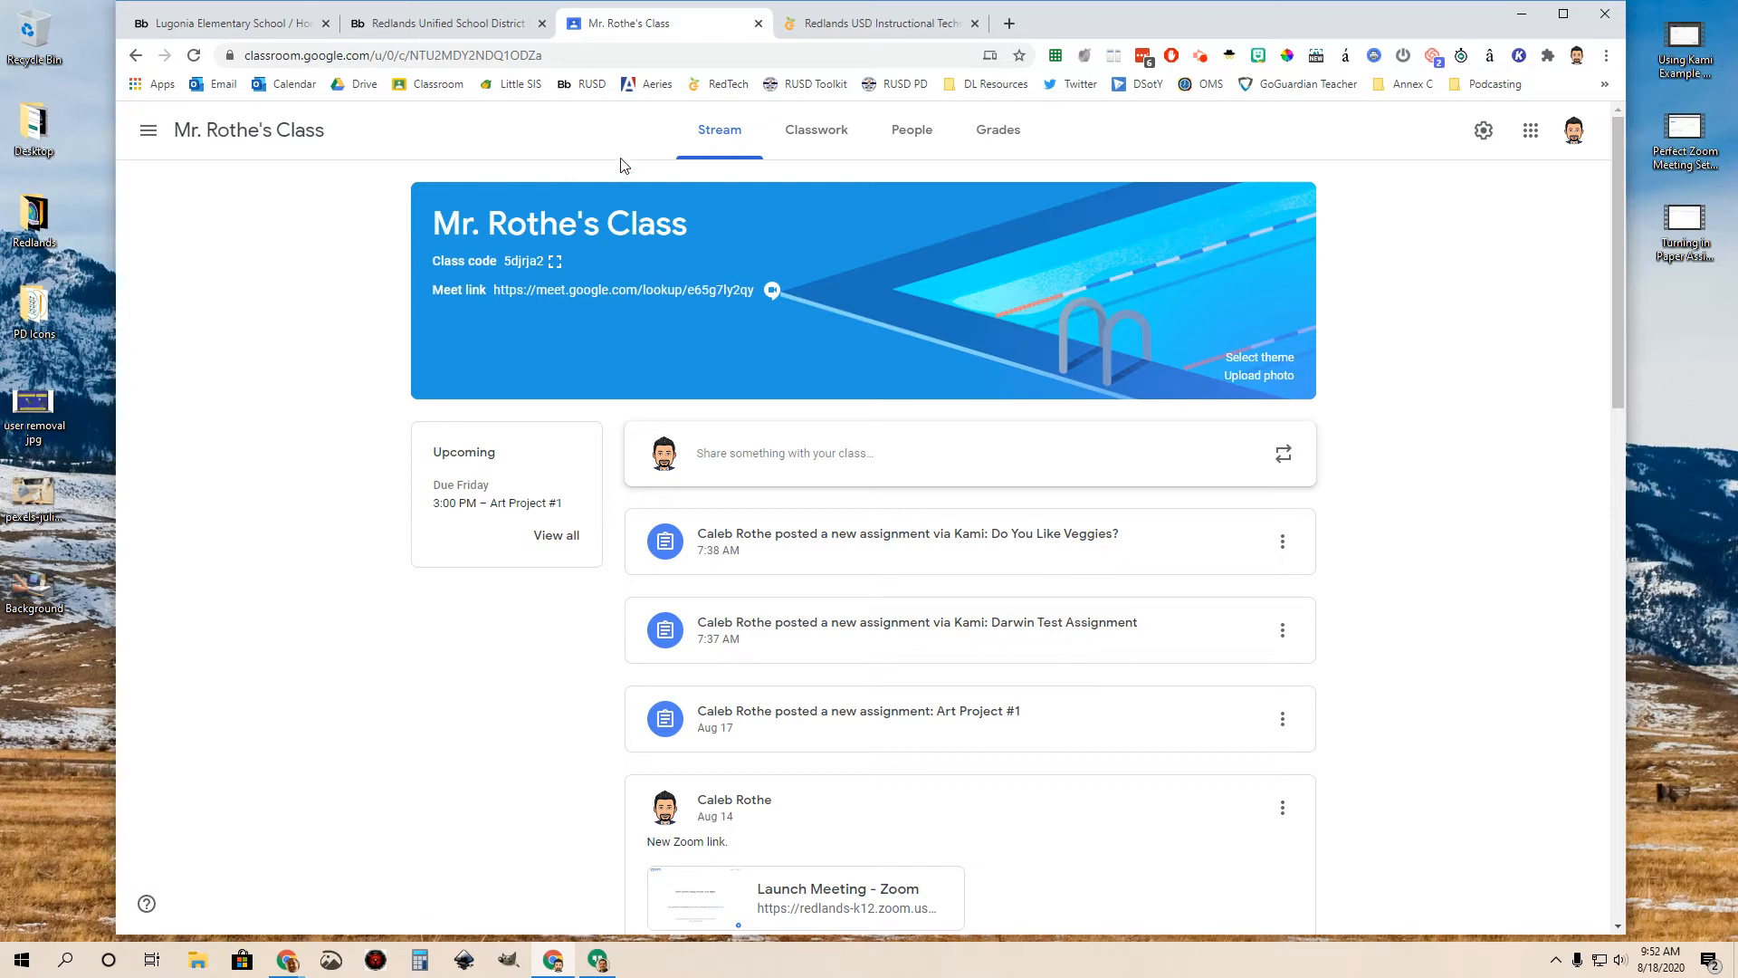
click(559, 56)
key(ctrl+c)
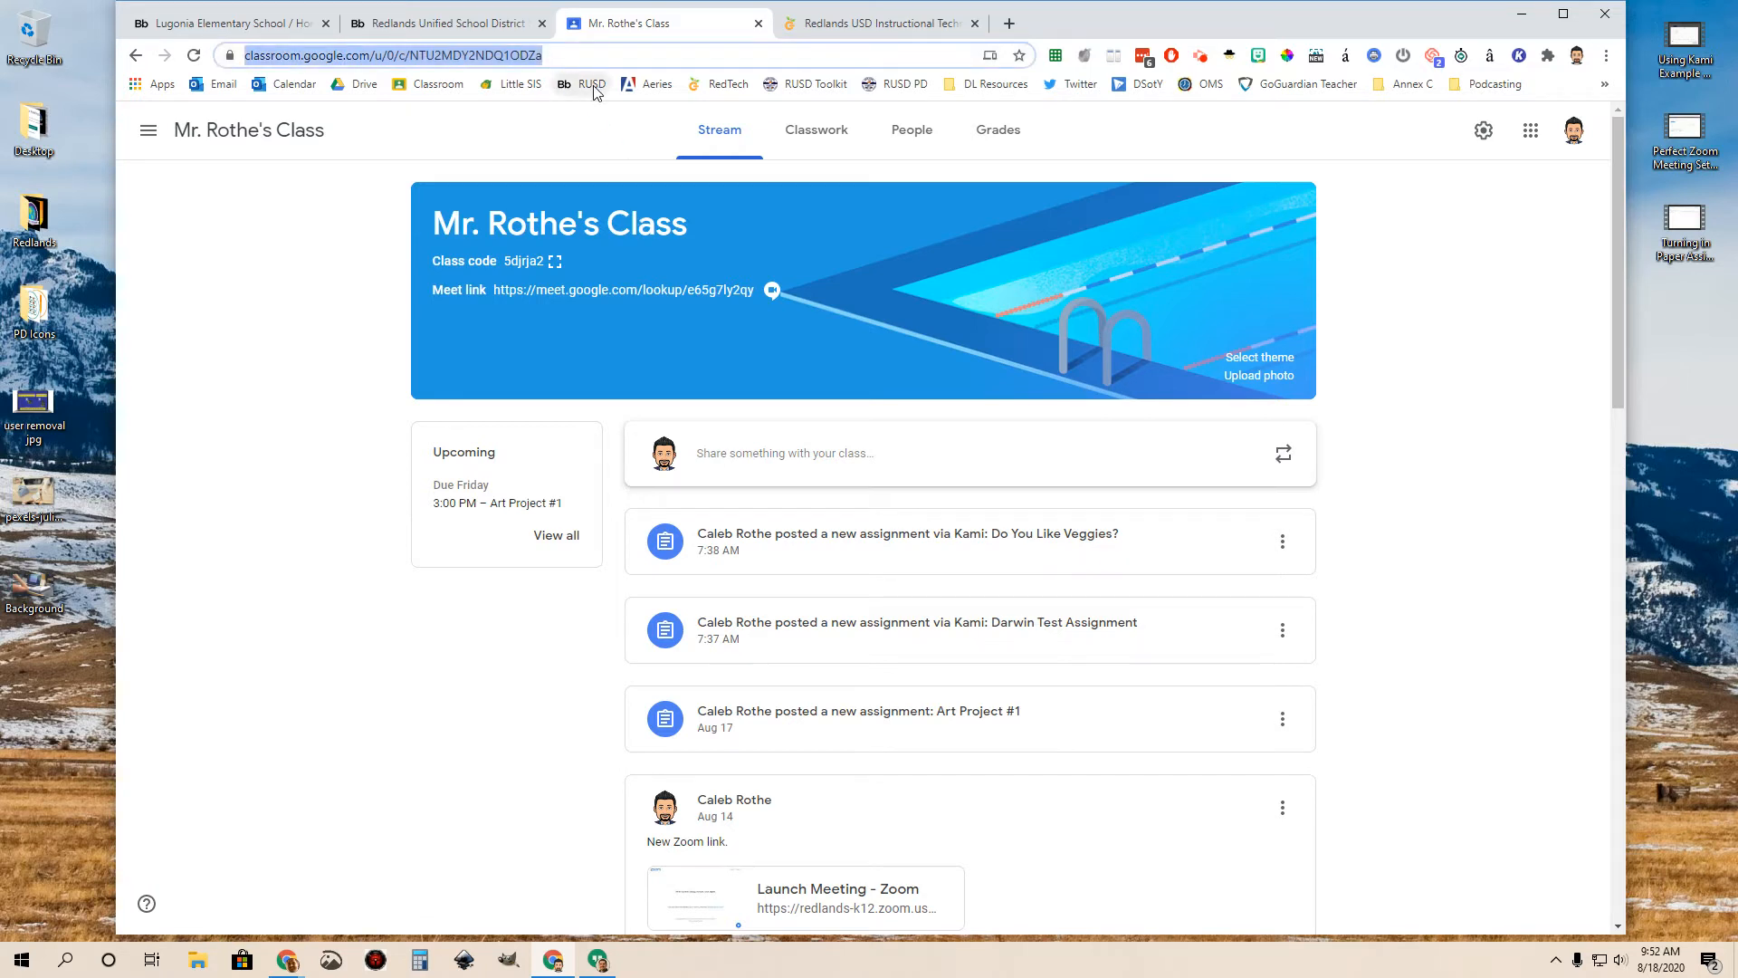
click(477, 29)
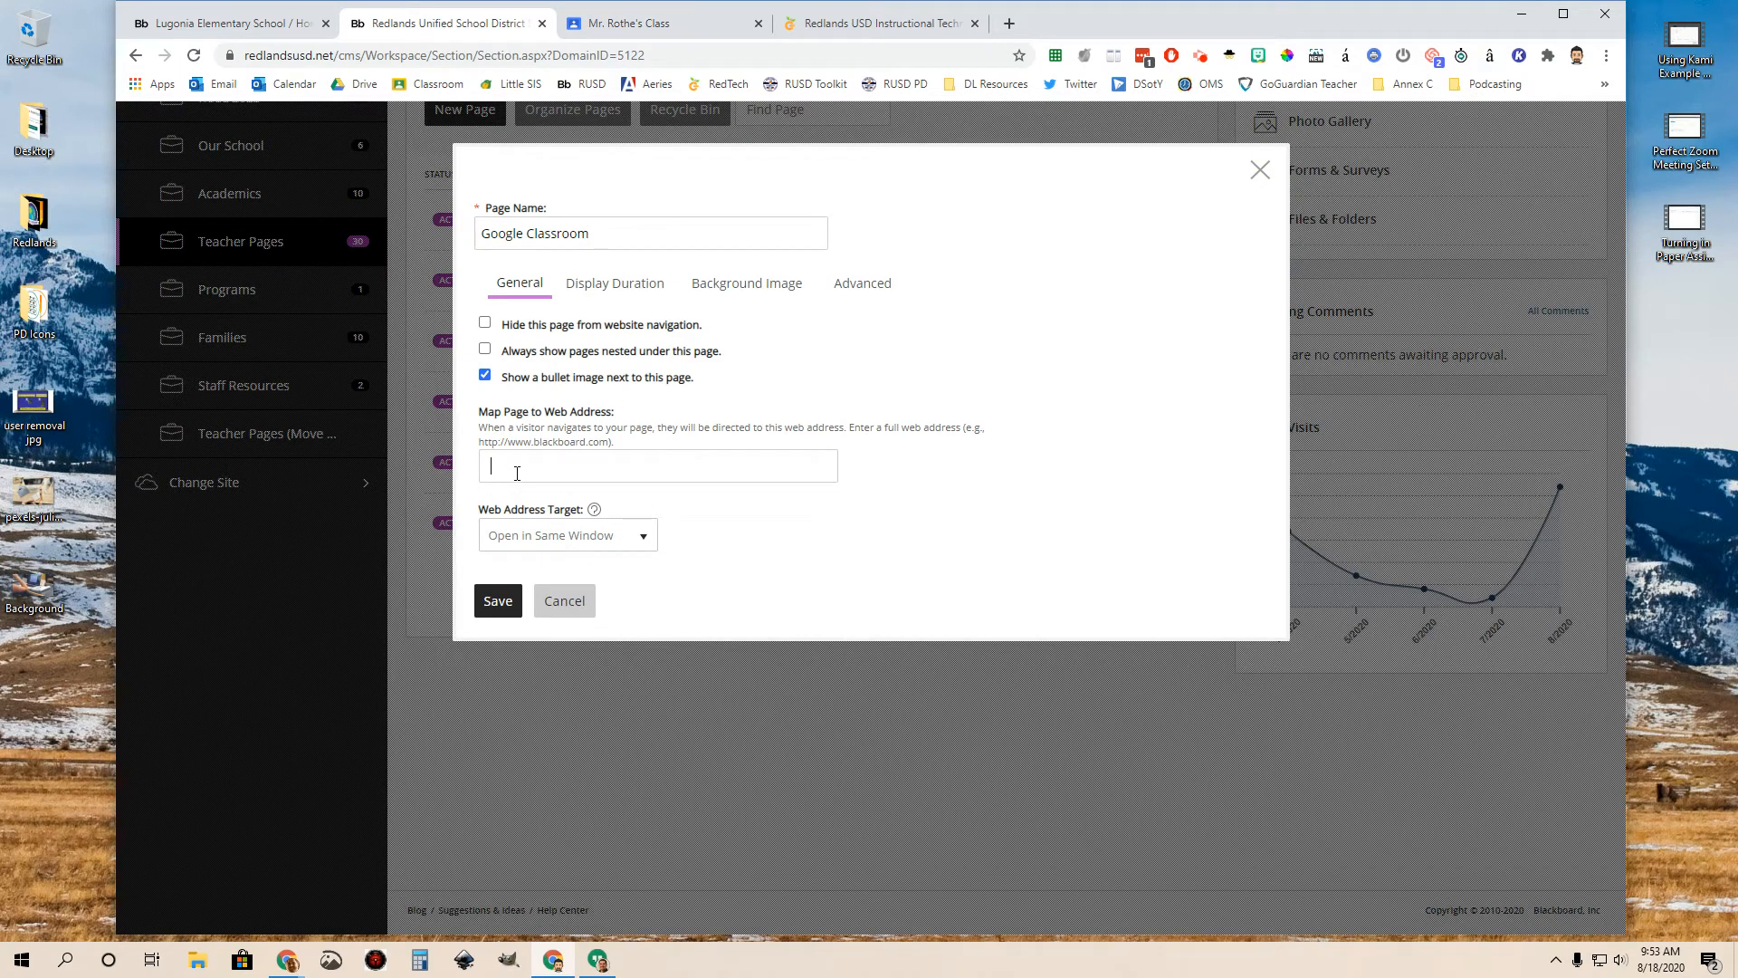
key(ctrl+v)
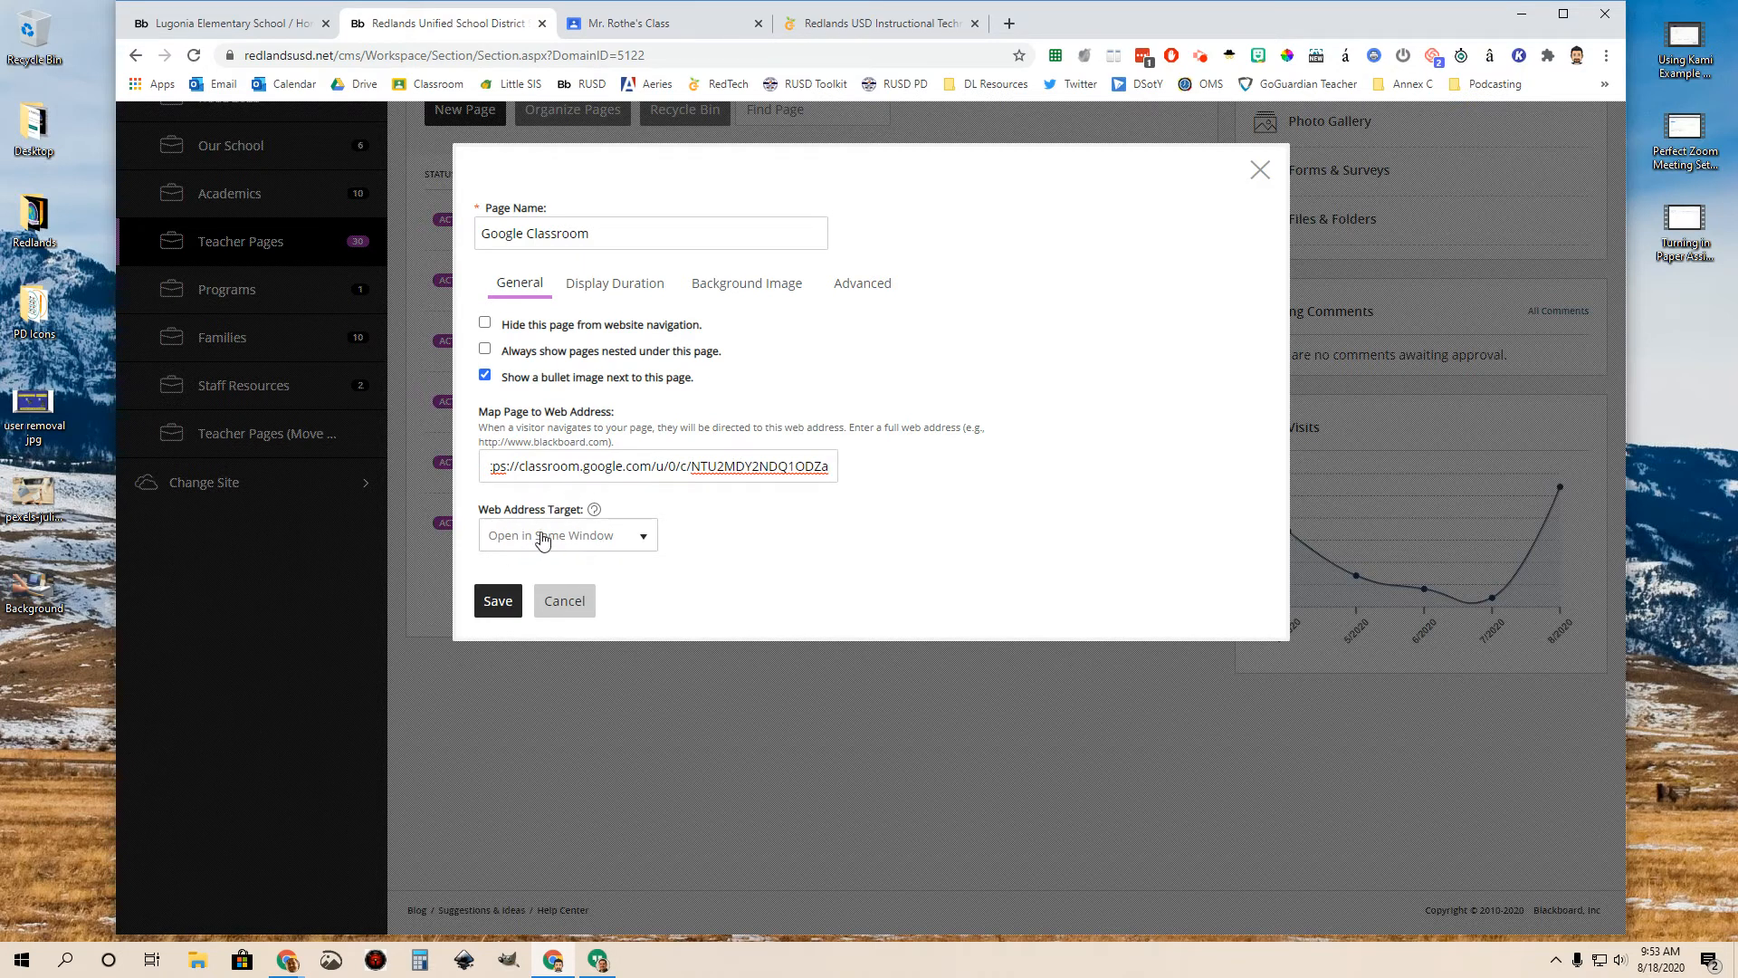
- Set the web address target to Open in New Window and save the page options
click(641, 540)
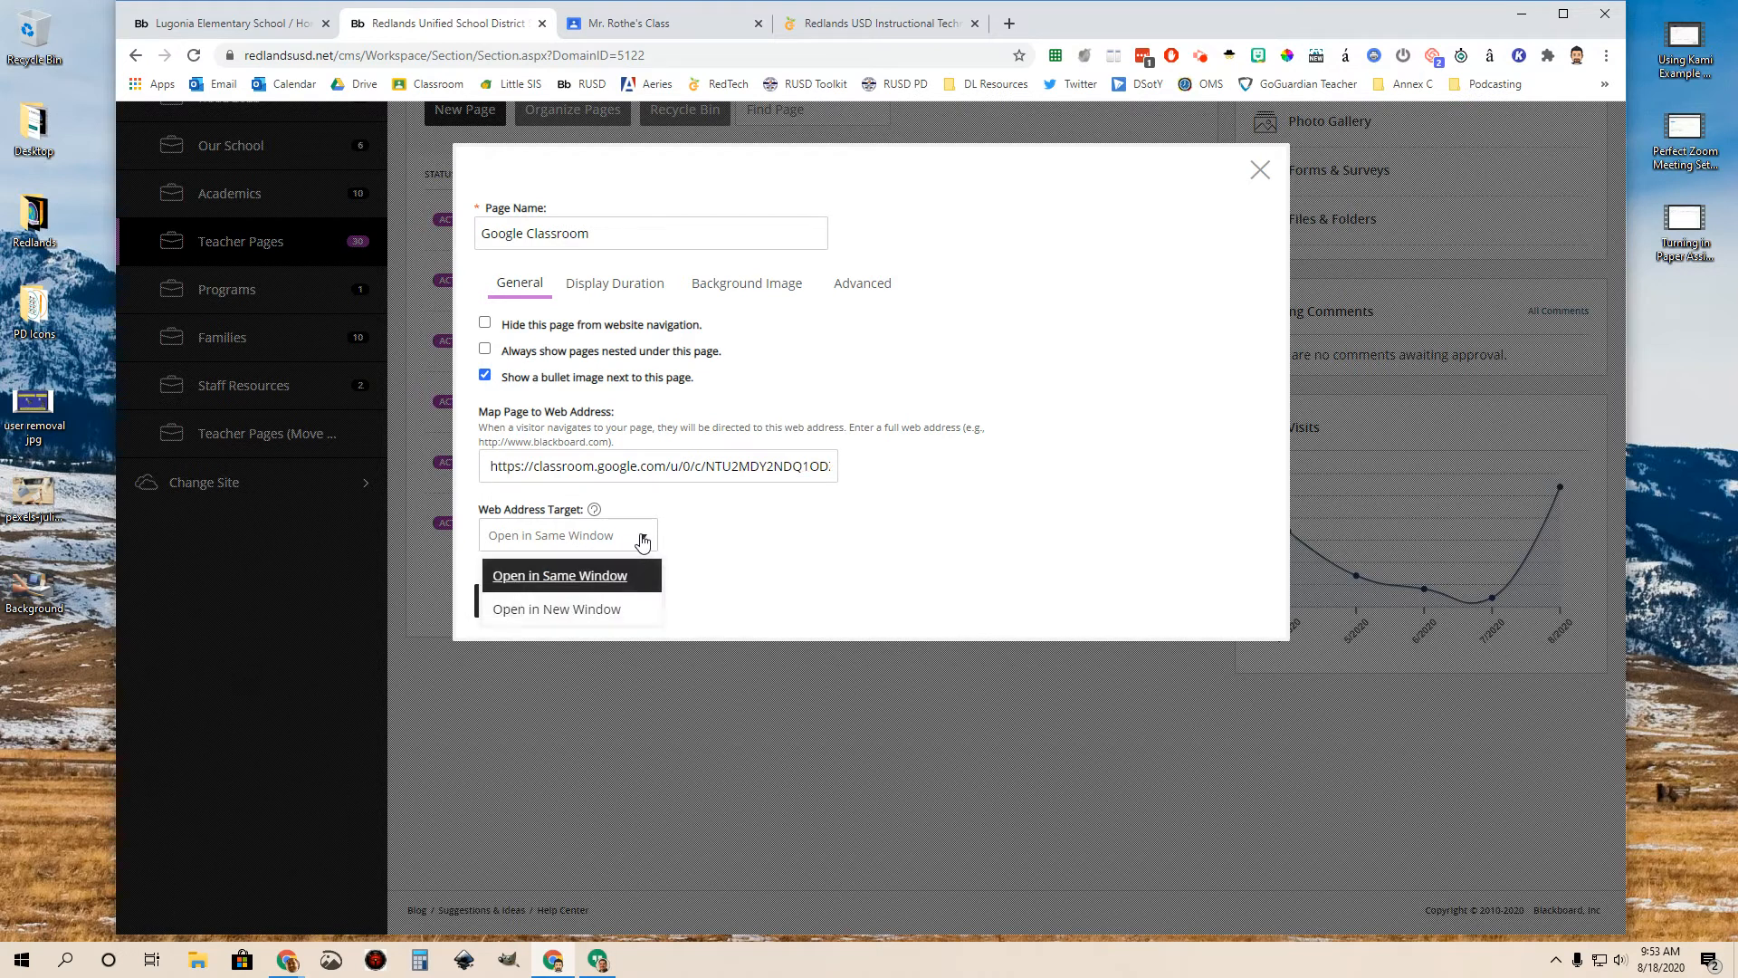
click(549, 619)
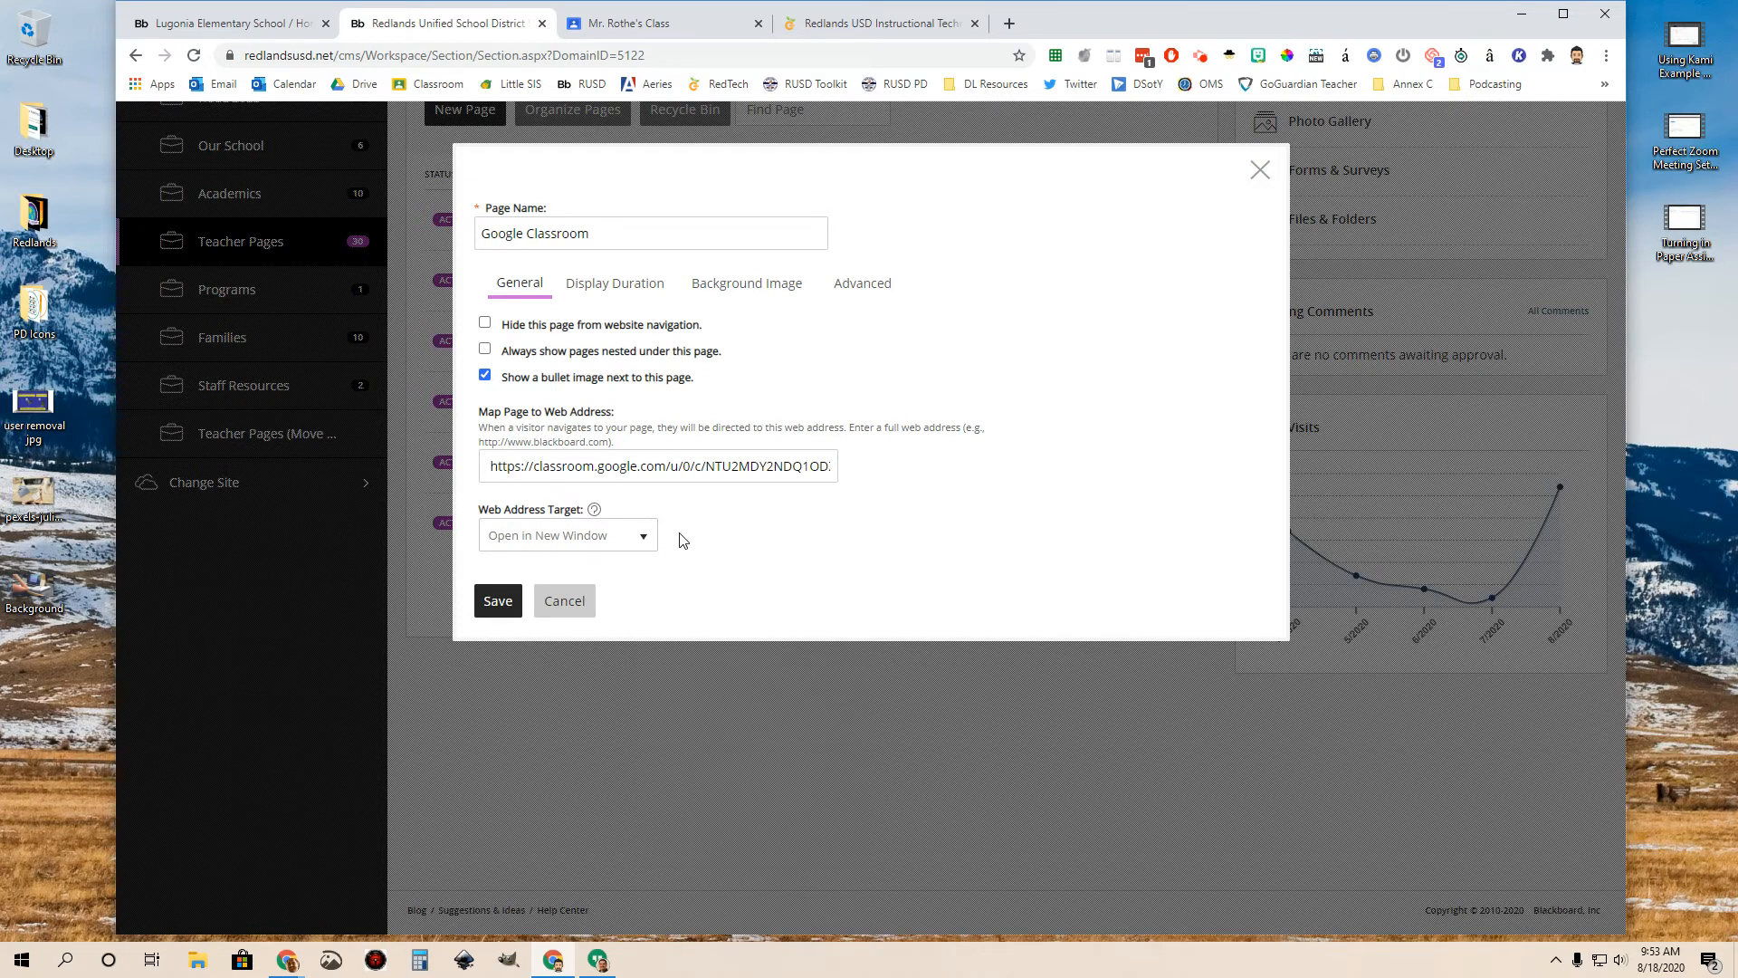
click(497, 601)
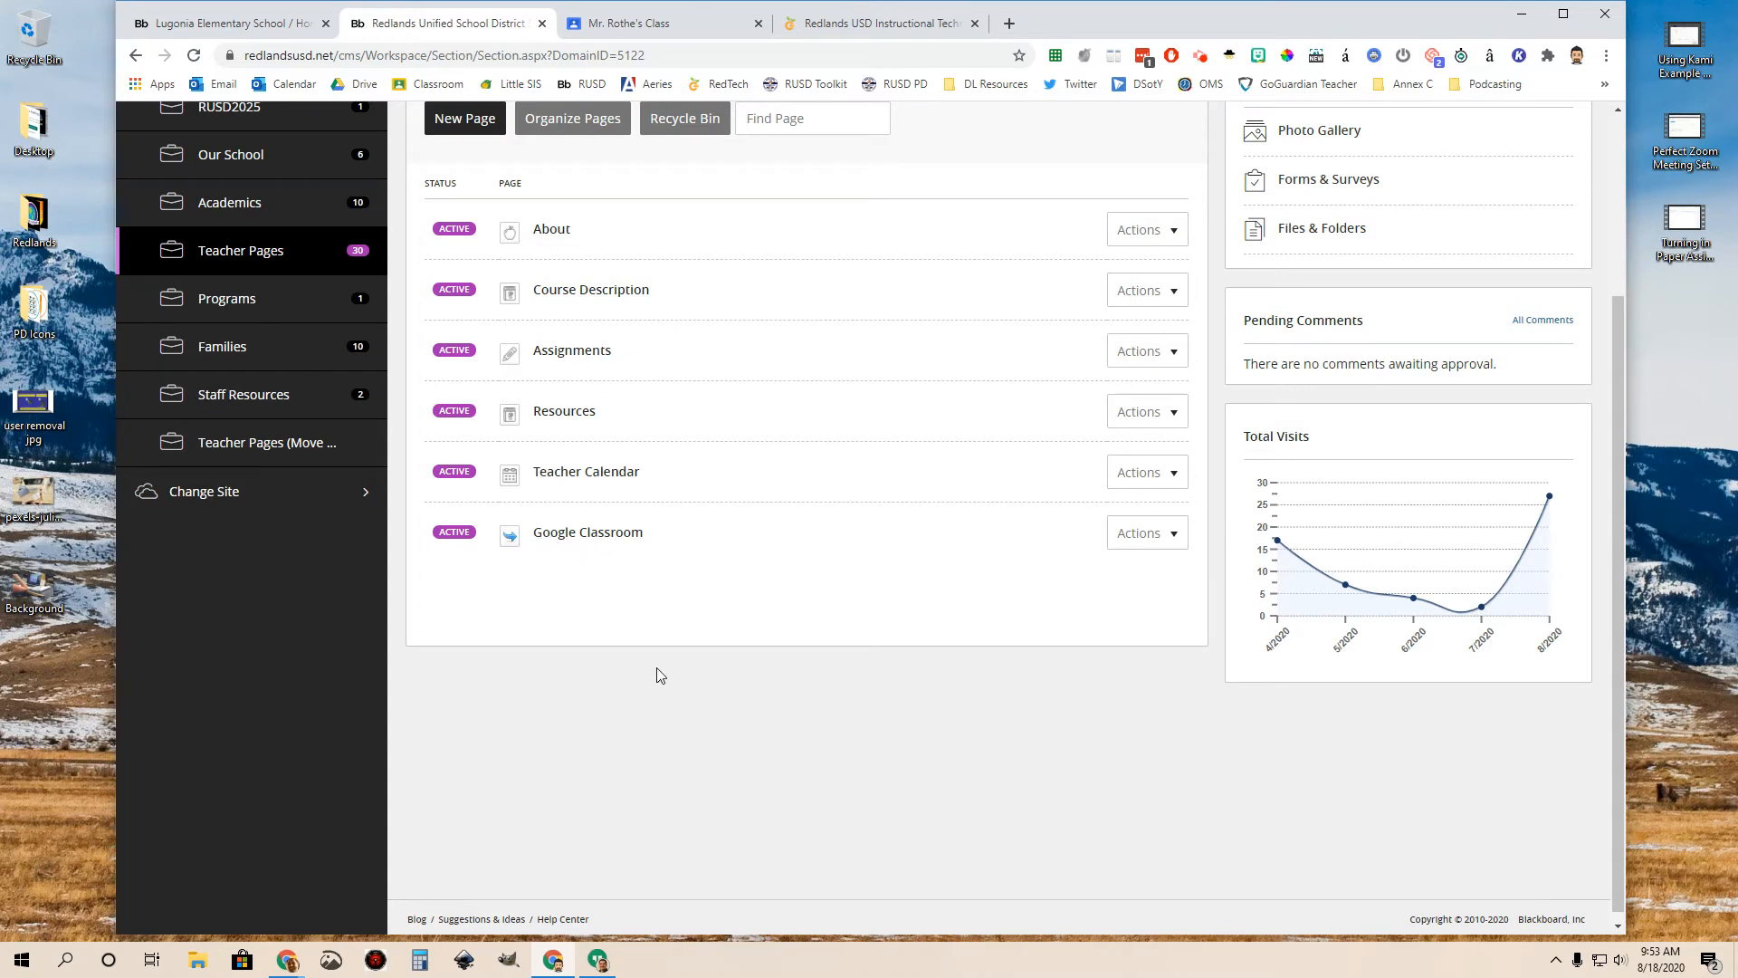
- View the teacher's section on the live website, test its Google Classroom link, and return to the section workspace
scroll(784, 658, up, 3)
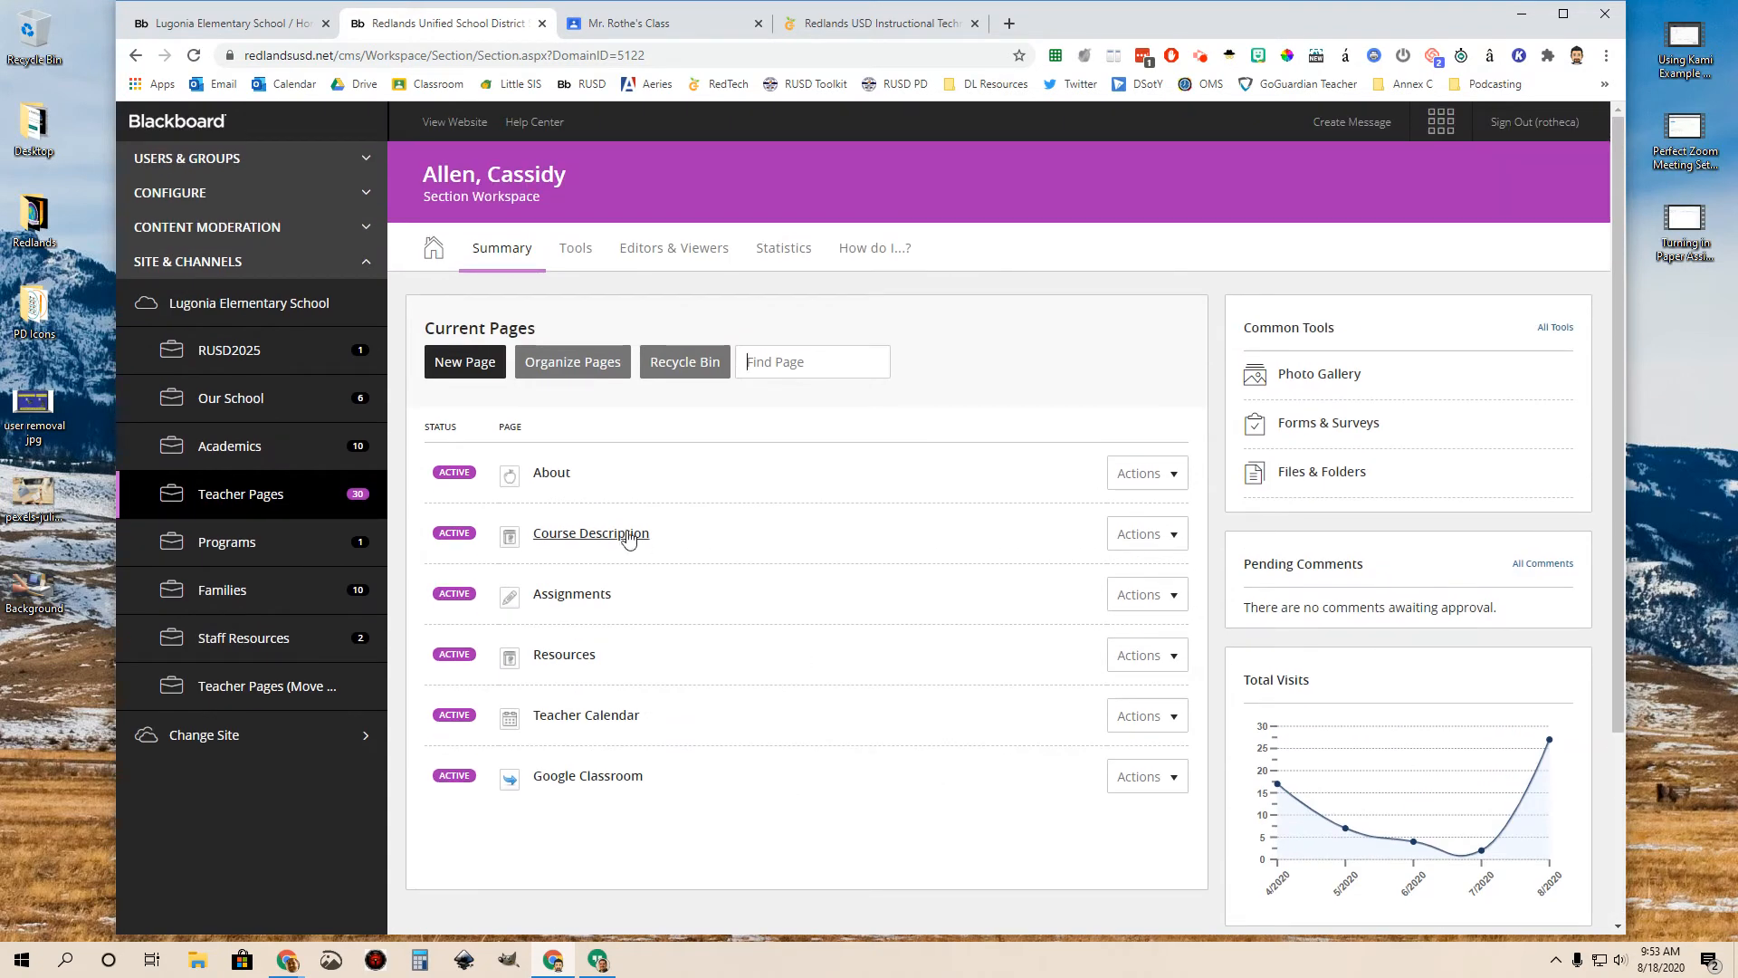
click(465, 126)
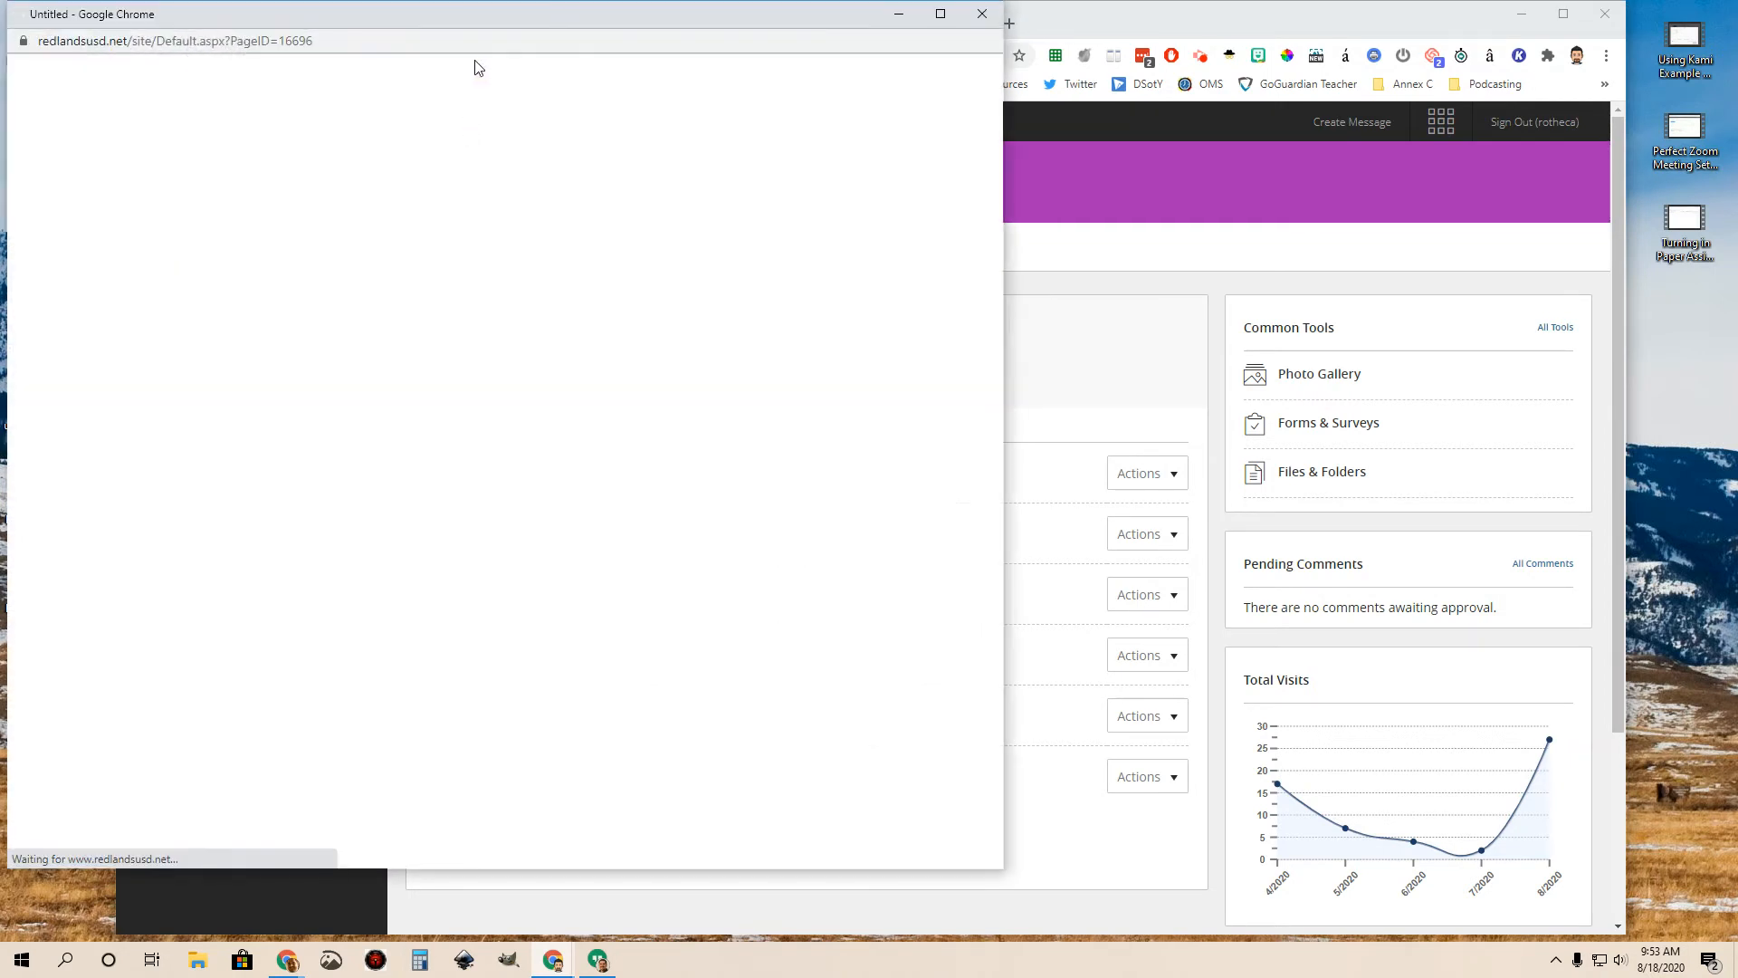
drag(475, 20, 839, 61)
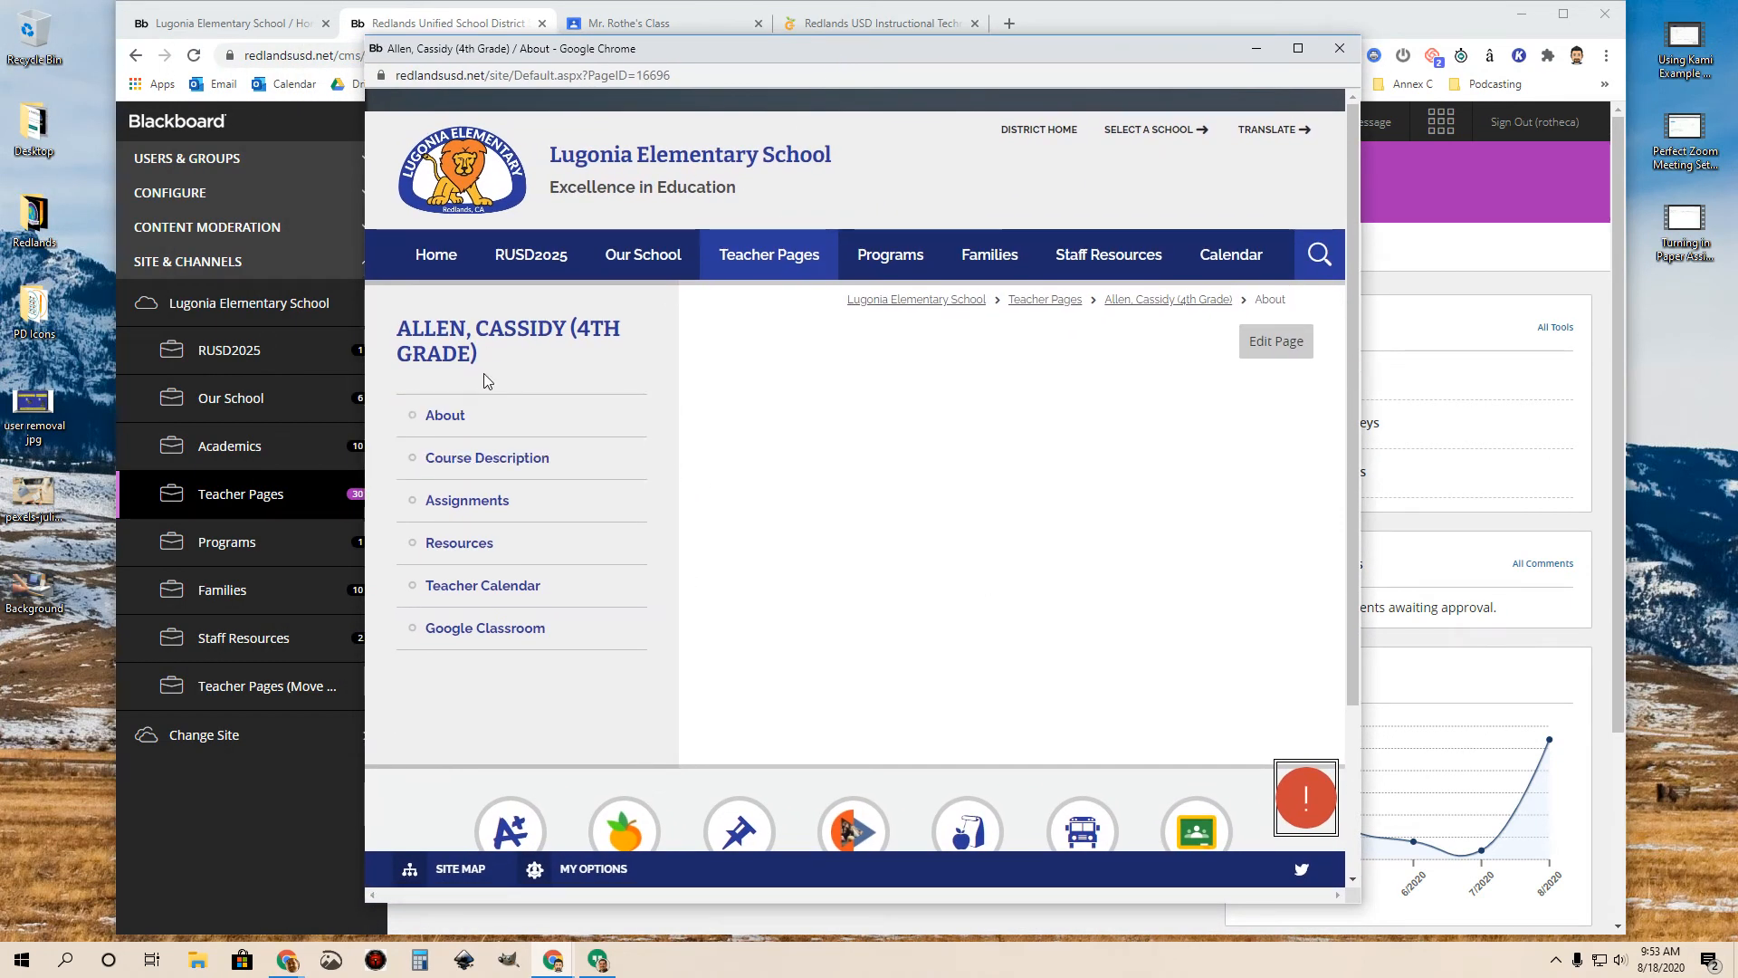
click(509, 637)
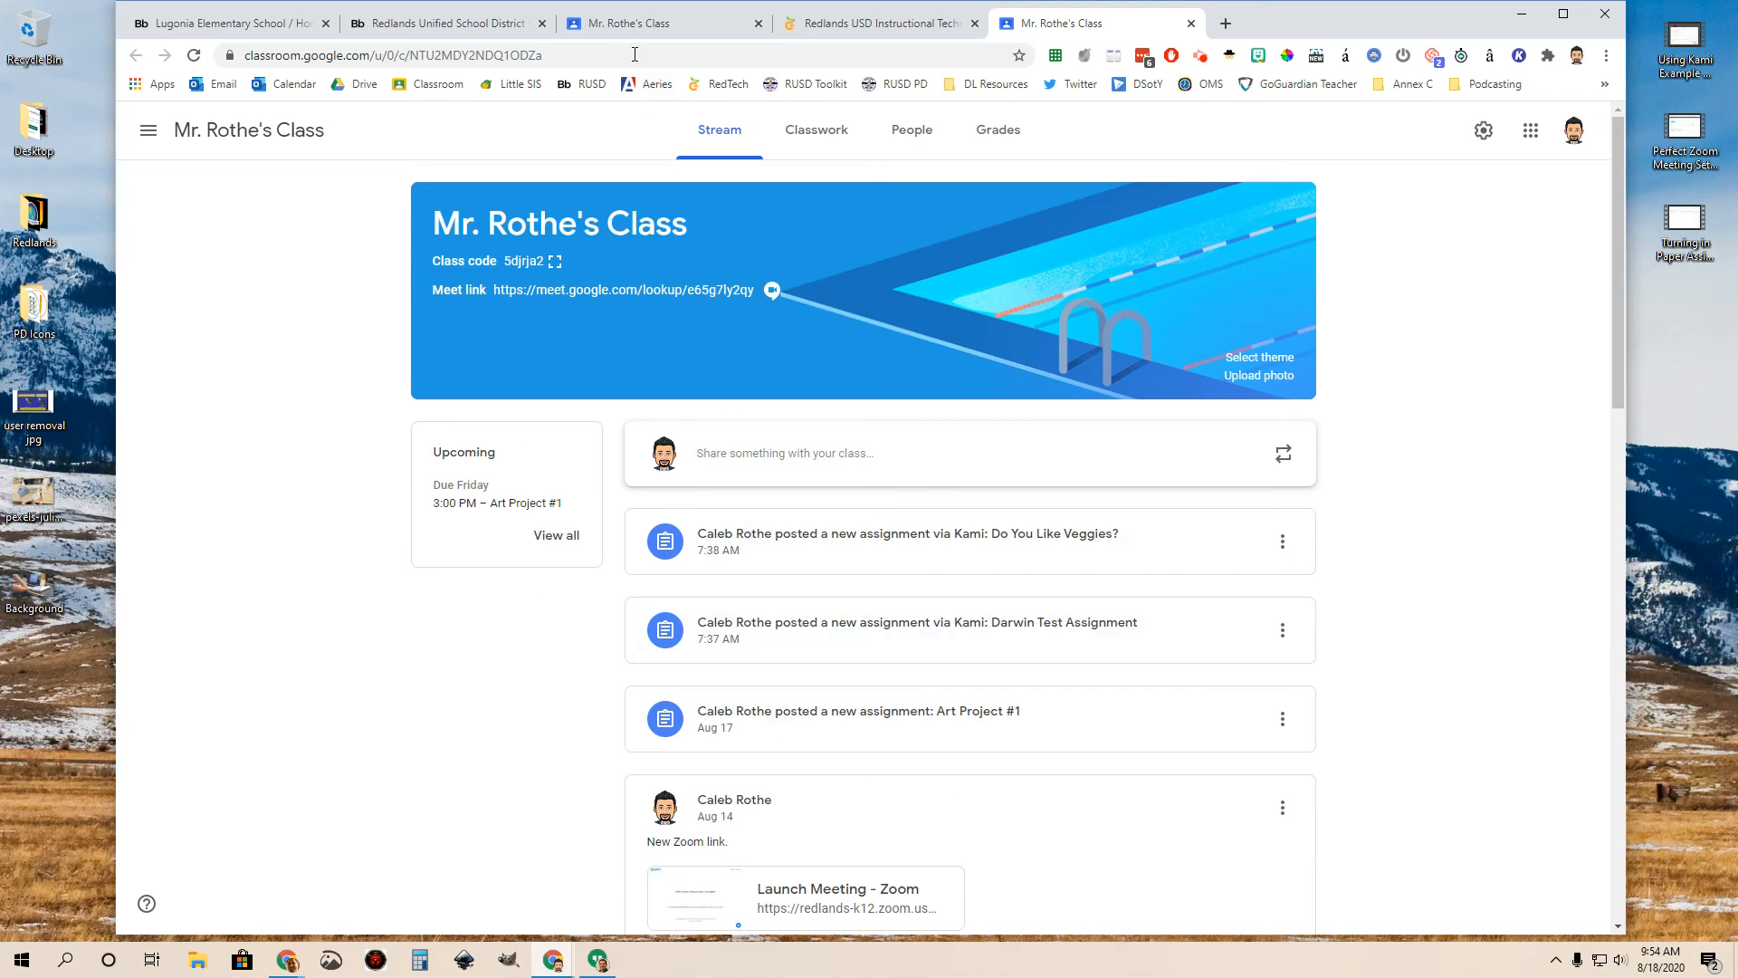
click(647, 25)
click(506, 27)
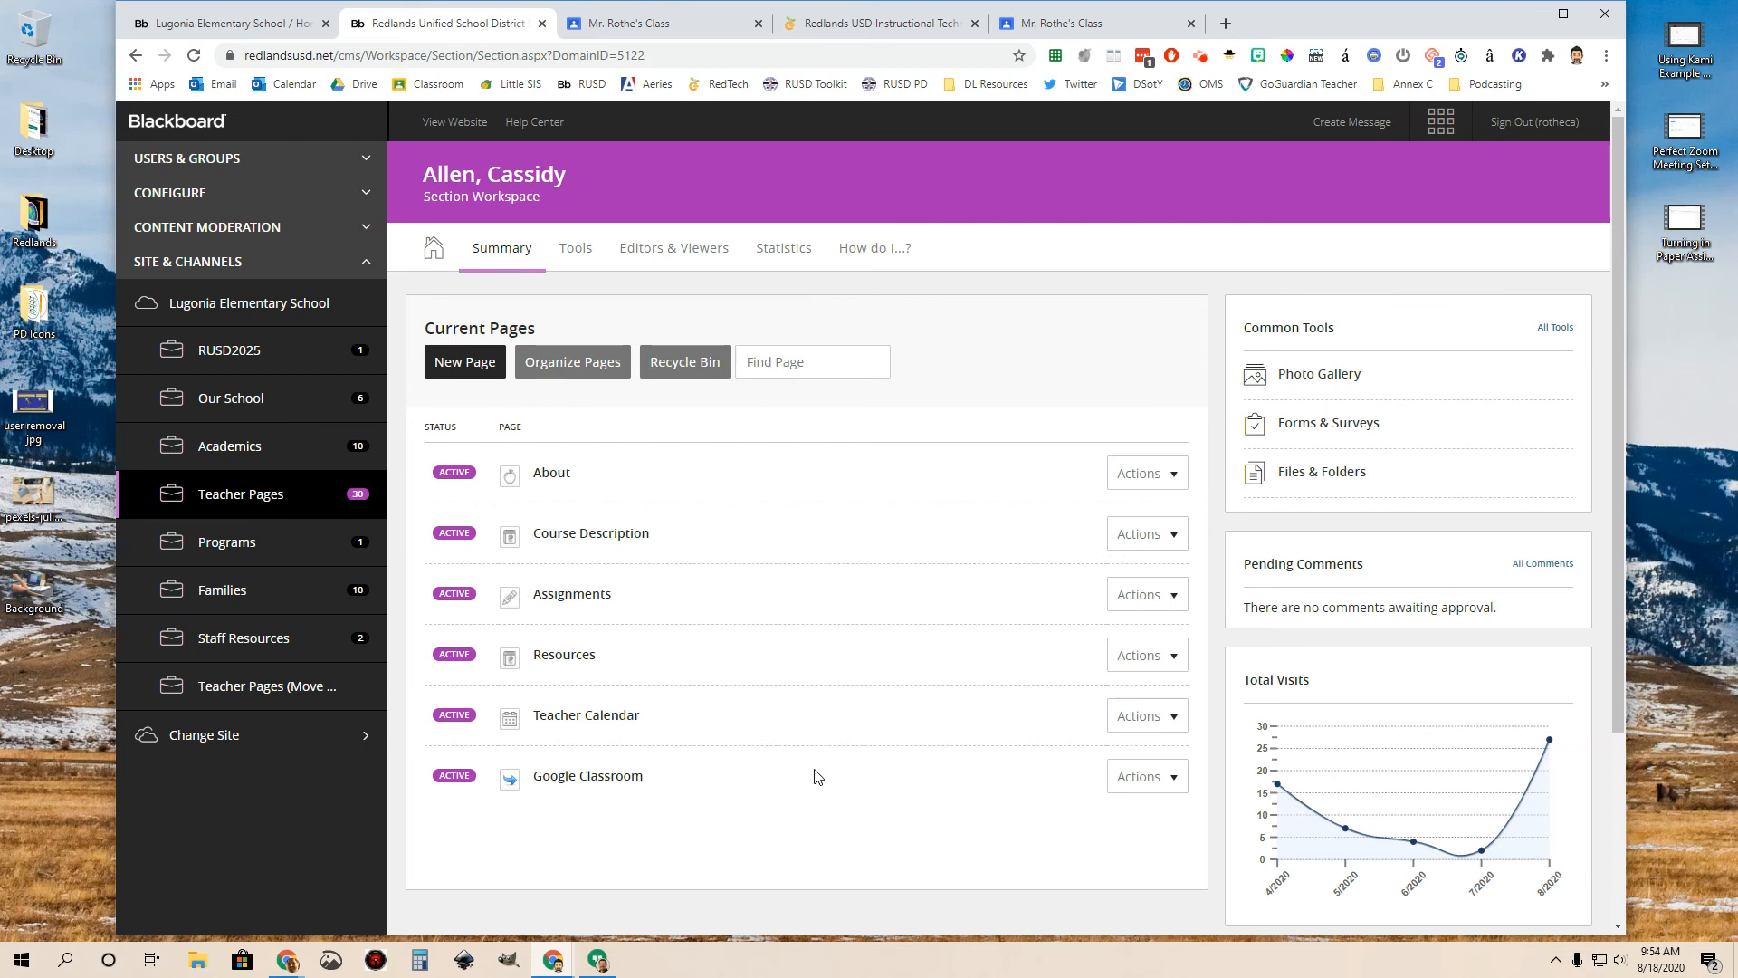
scroll(817, 777, down, 2)
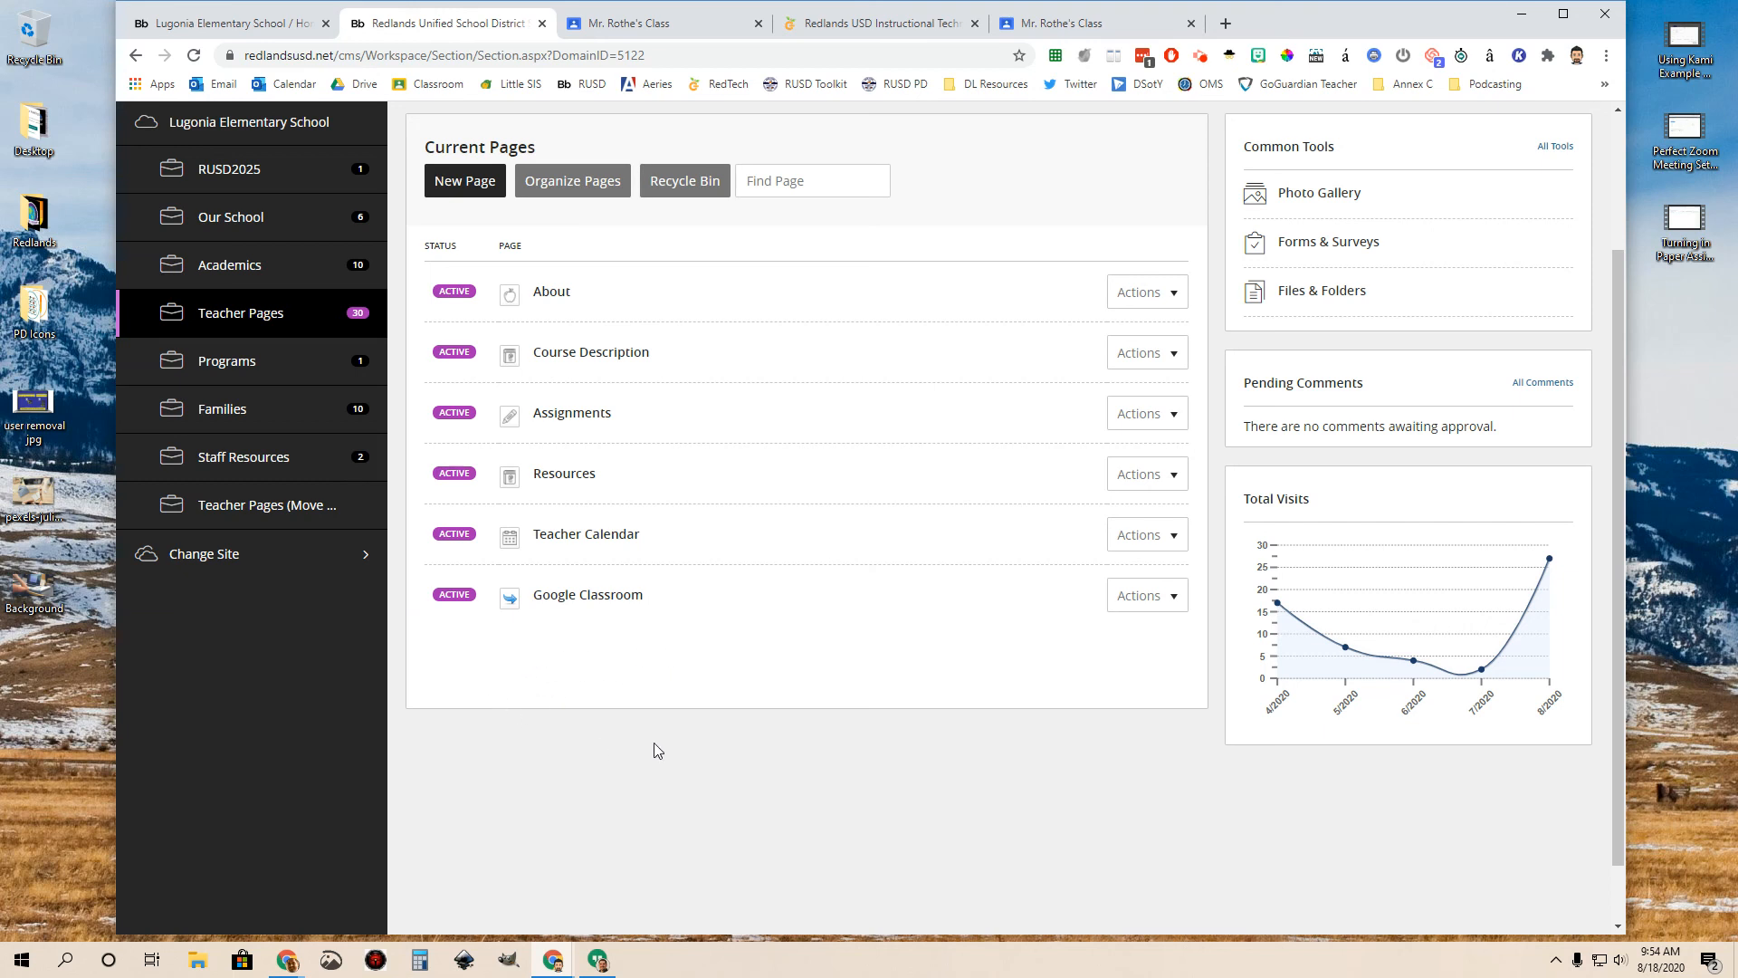
scroll(742, 730, up, 3)
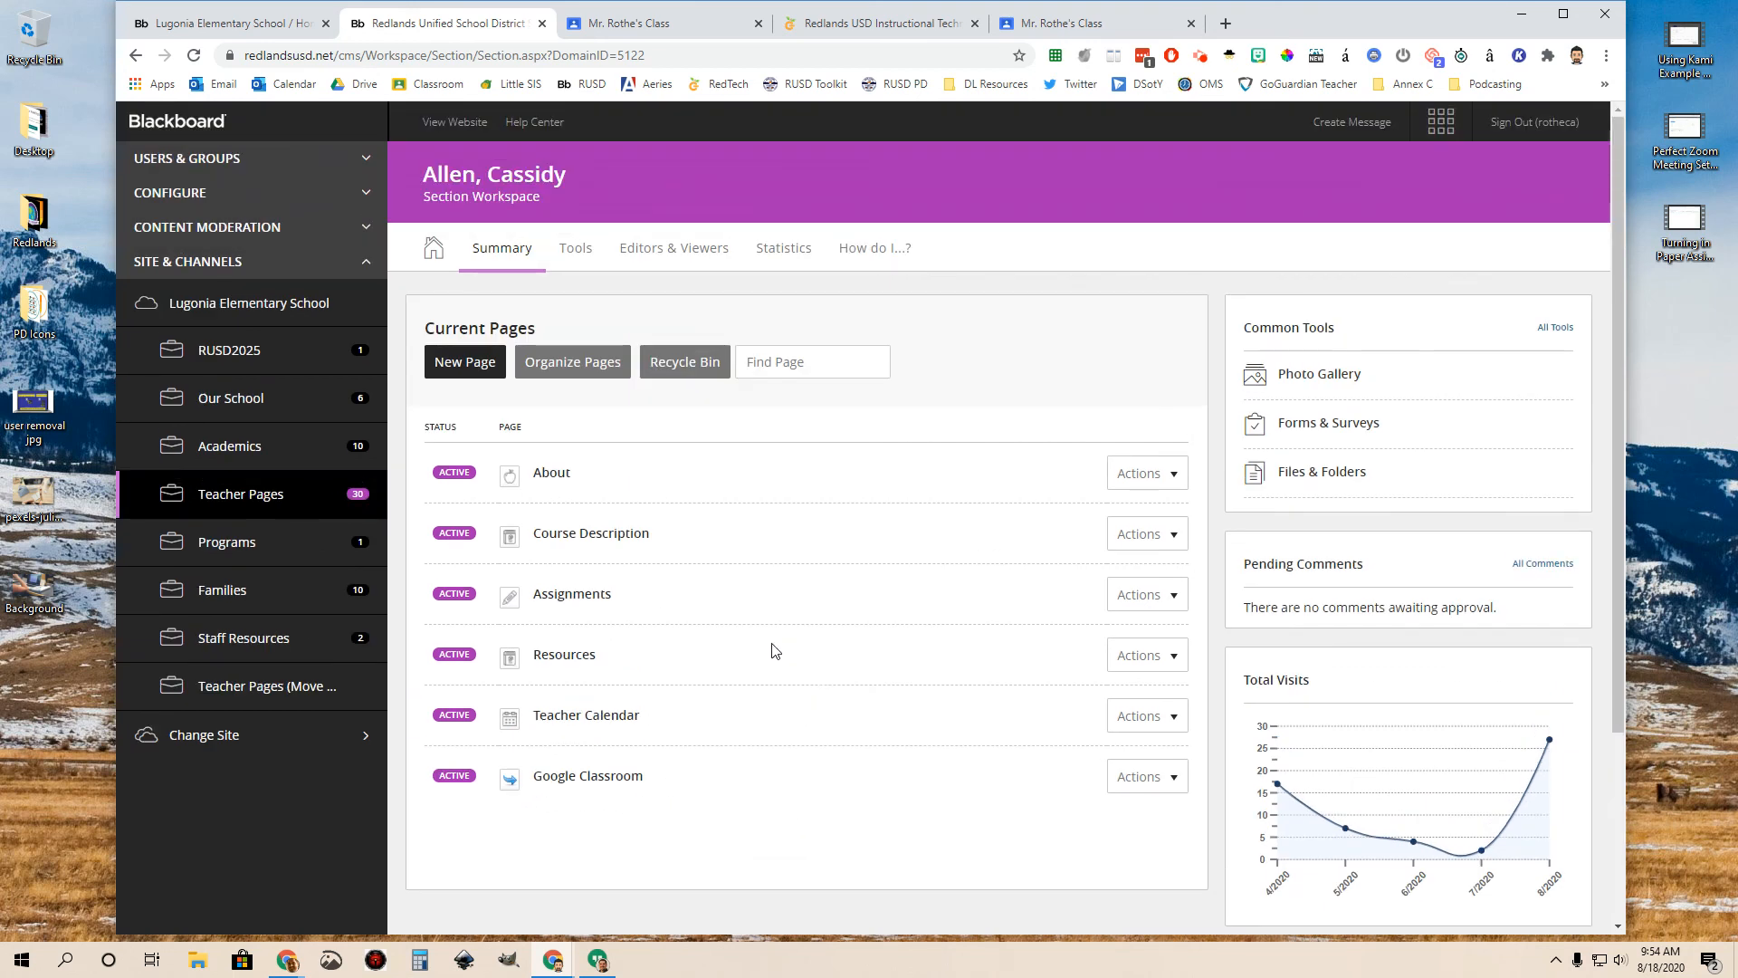